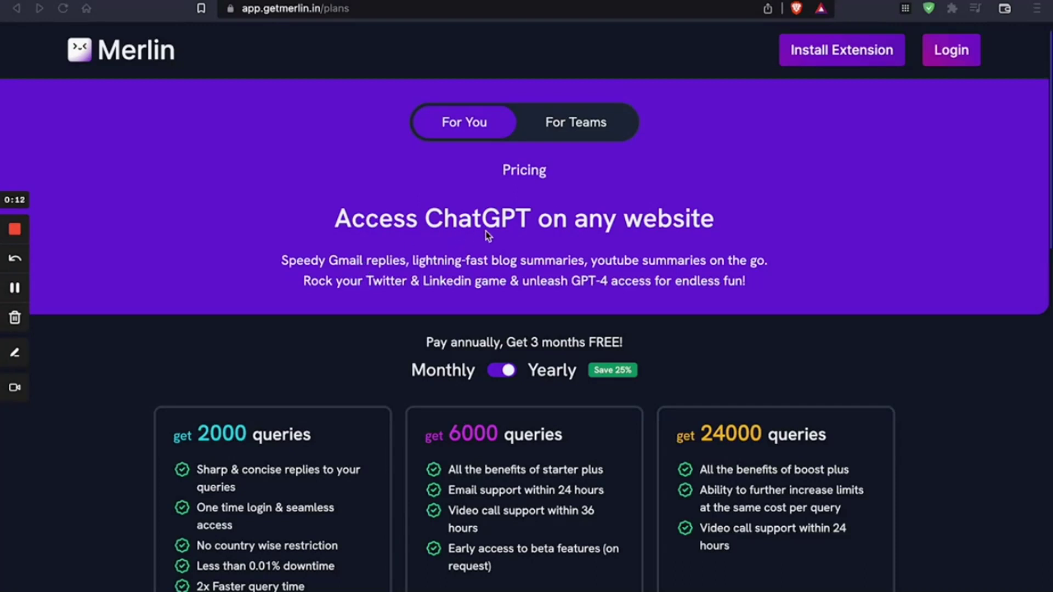
# Scroll up and down through the Merlin extension's website.
pyautogui.scroll(-15, 628, 198)
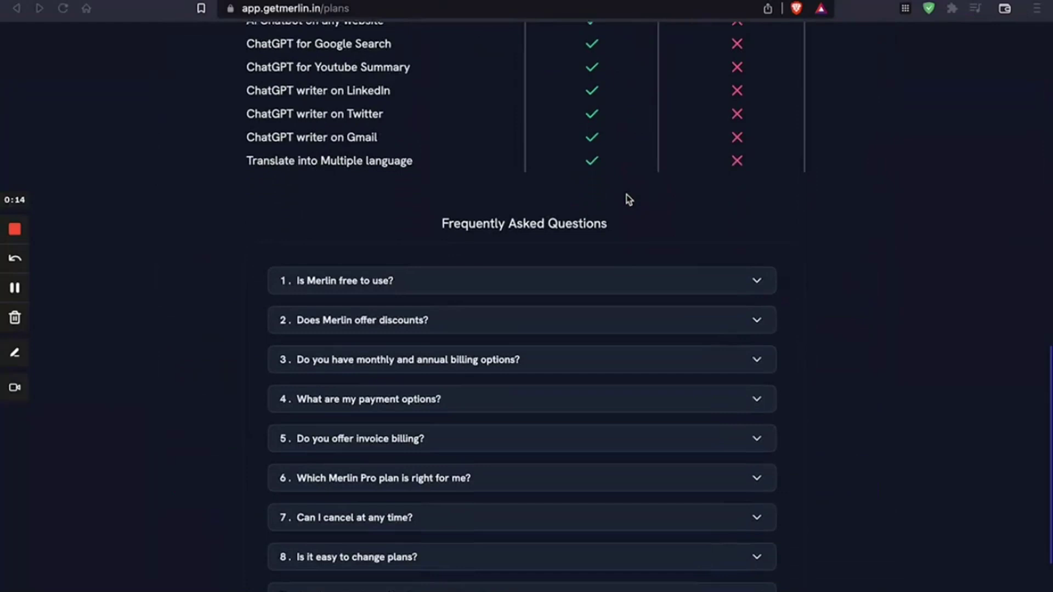
pyautogui.scroll(3, 628, 199)
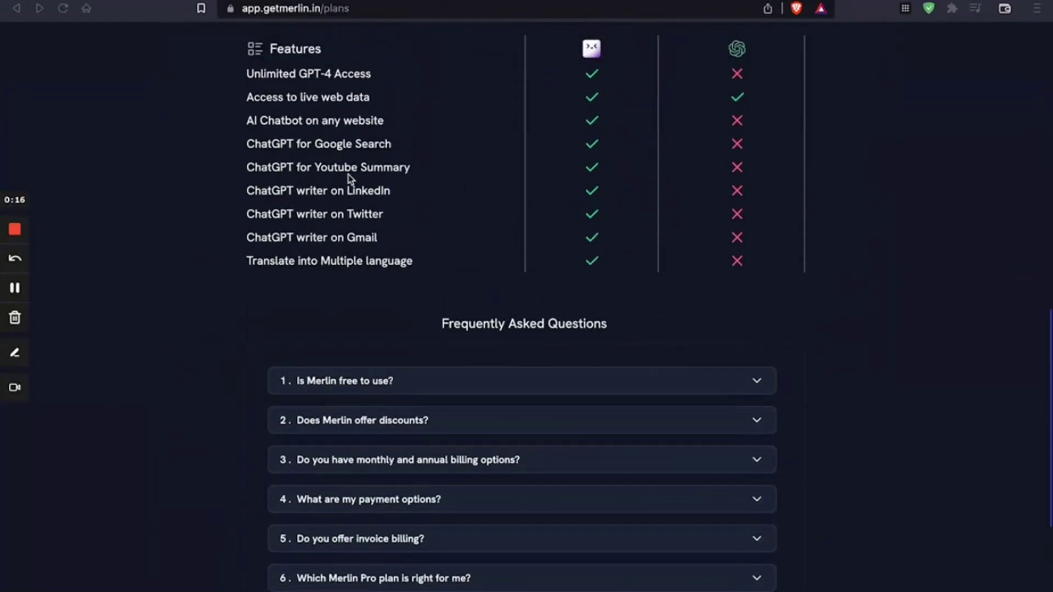
pyautogui.scroll(2, 342, 208)
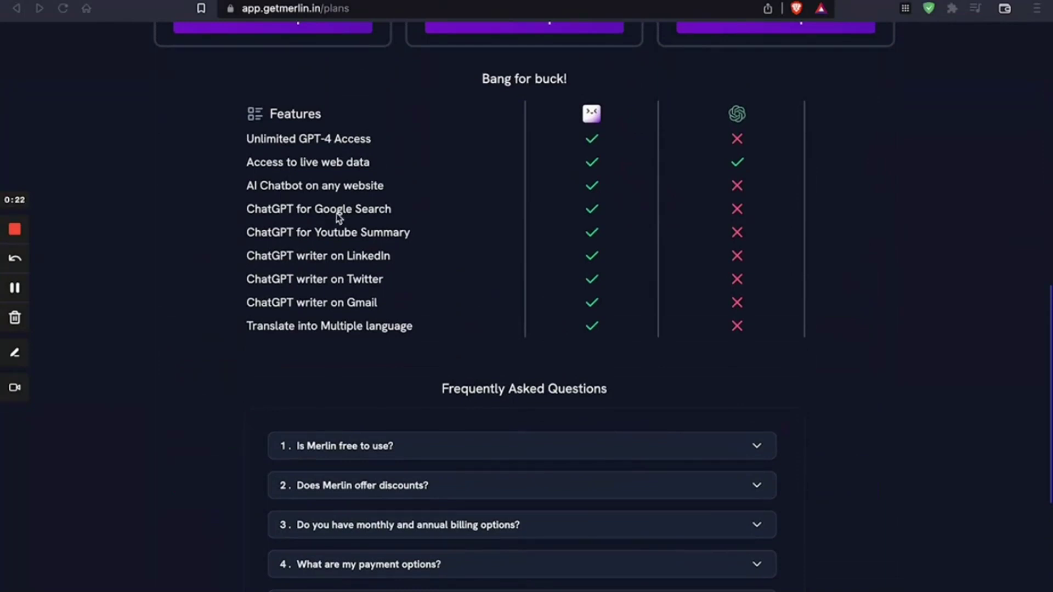
pyautogui.scroll(1, 333, 237)
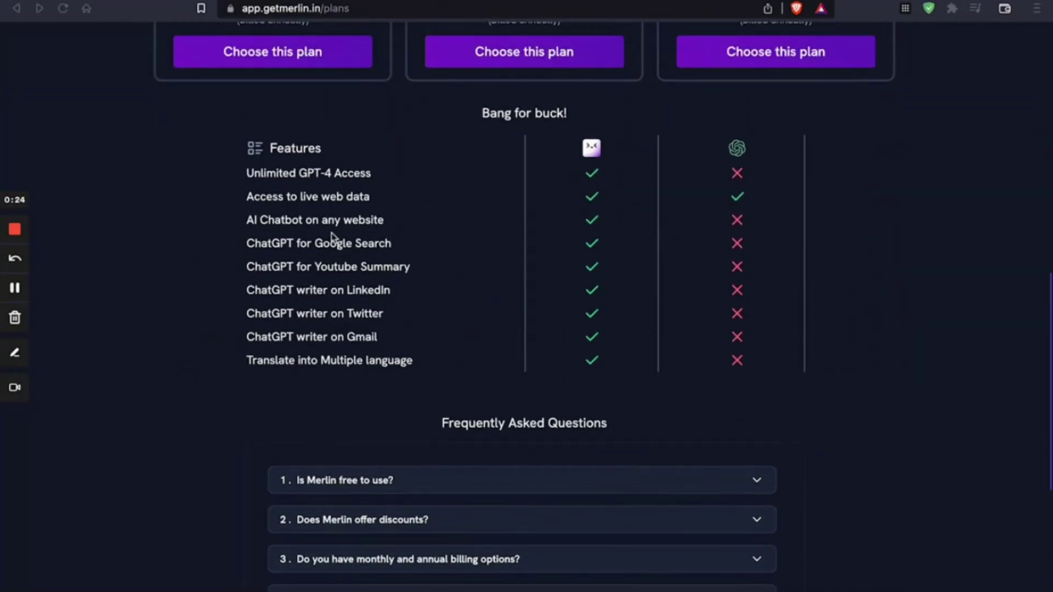
pyautogui.scroll(15, 331, 236)
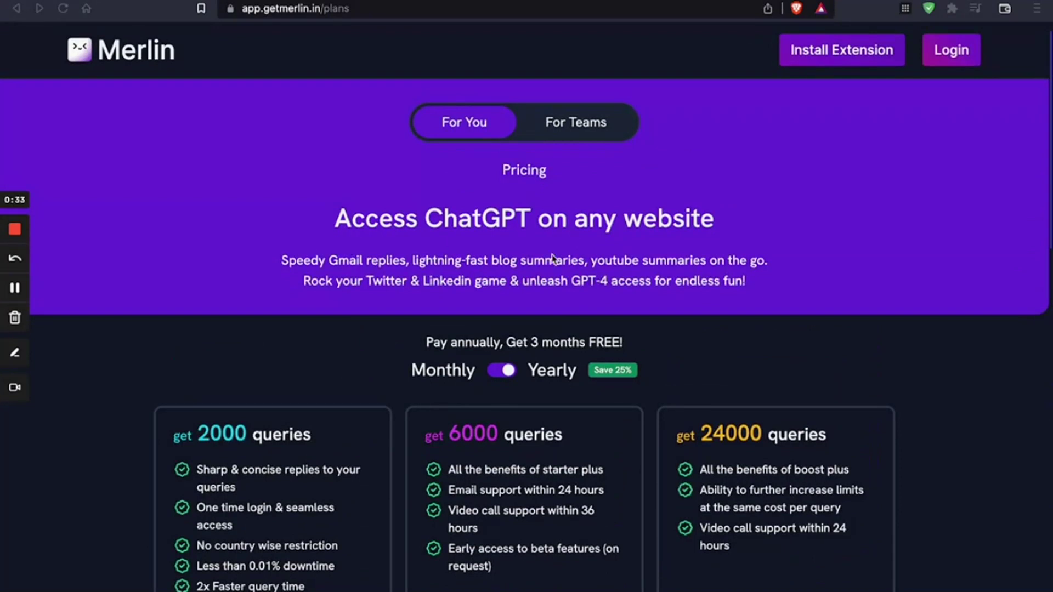
pyautogui.scroll(-20, 766, 127)
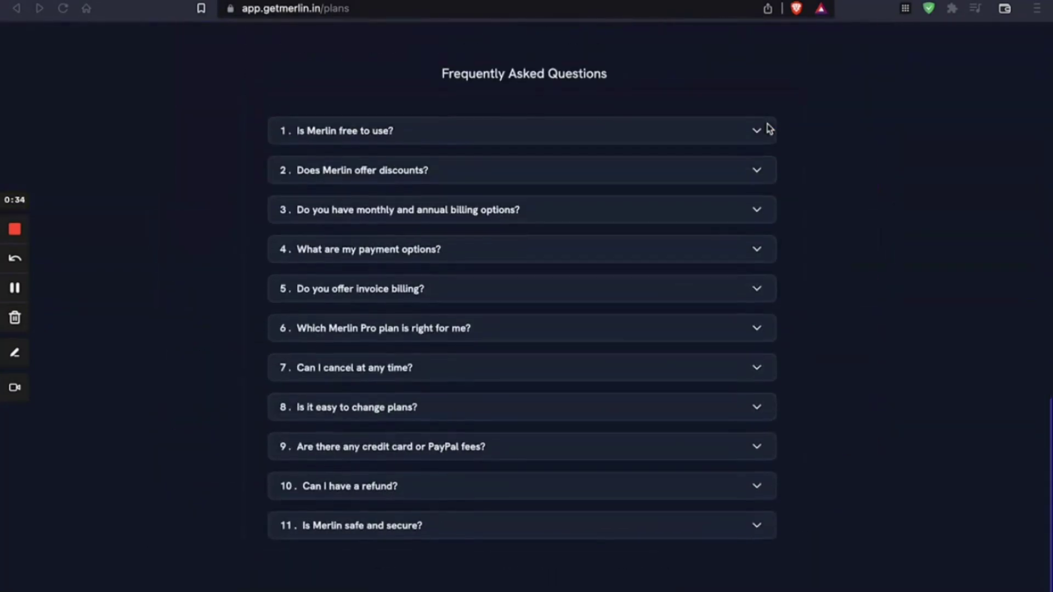
pyautogui.scroll(20, 768, 136)
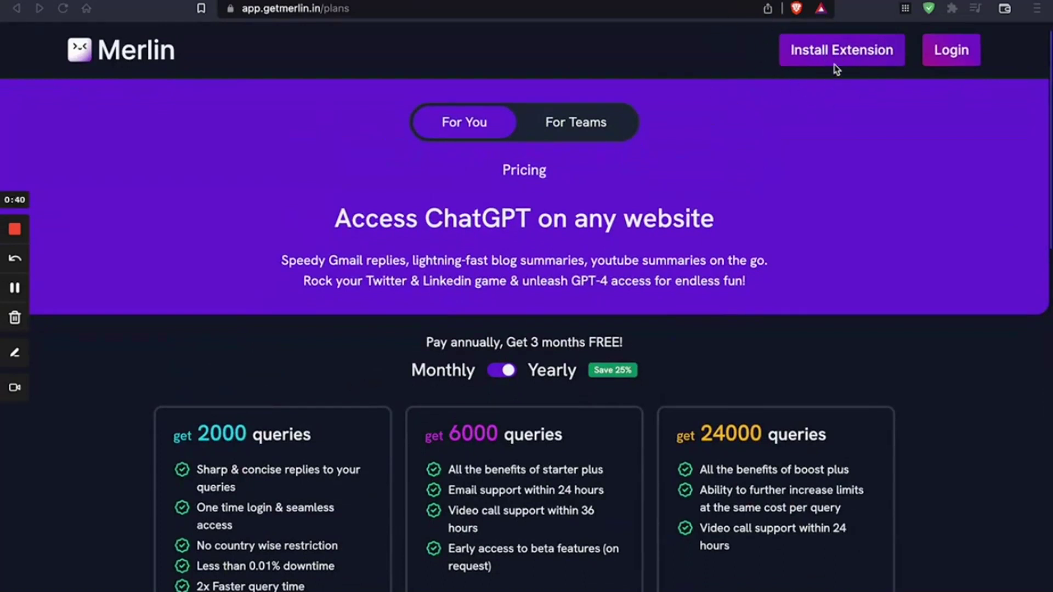
# Open Merlin's Chrome Web Store listing, already added to Brave, and browse the related extensions.
pyautogui.click(833, 50)
pyautogui.click(835, 51)
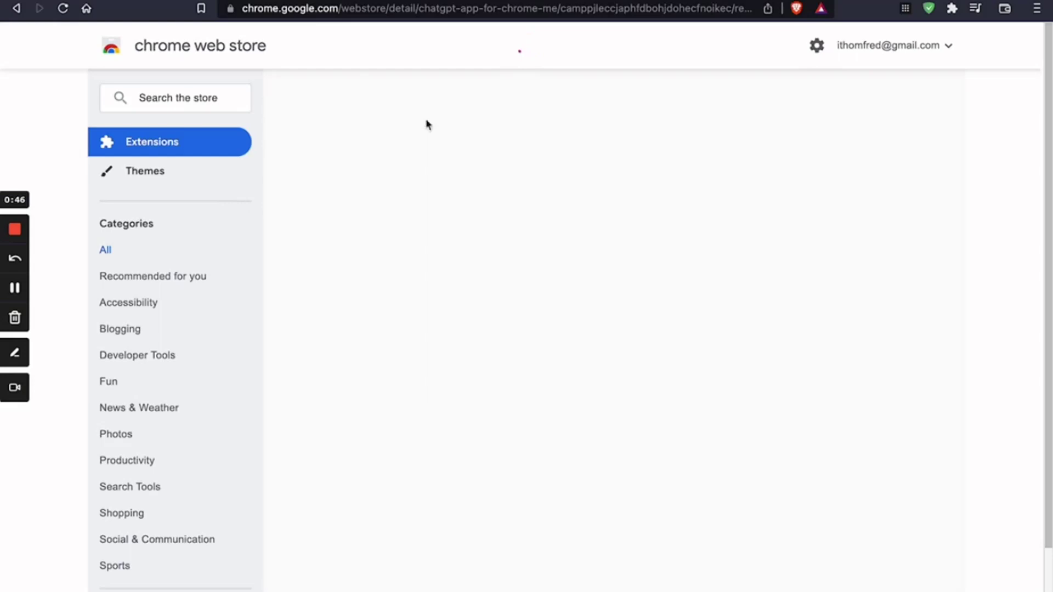
pyautogui.scroll(-5, 515, 216)
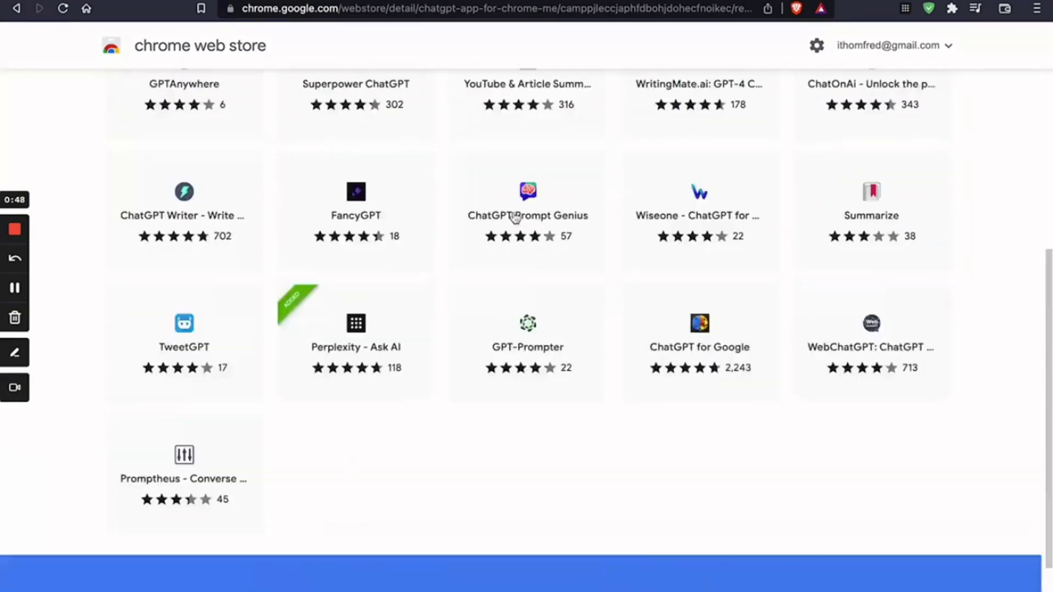
pyautogui.scroll(5, 515, 216)
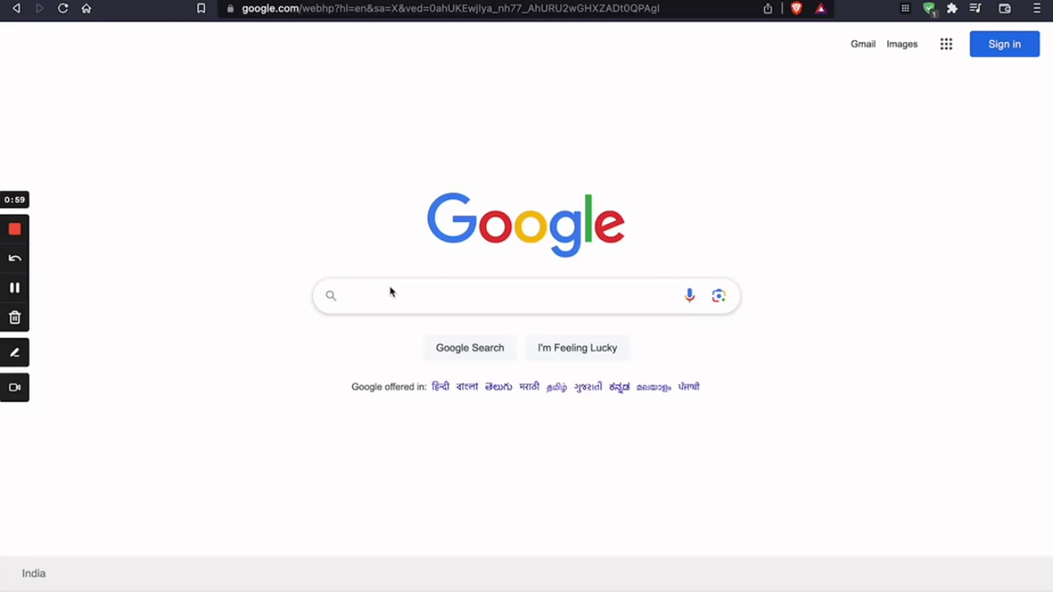
# Search Google for 'what is matlab' and highlight the start of Merlin's AI answer.
pyautogui.write('what is ')
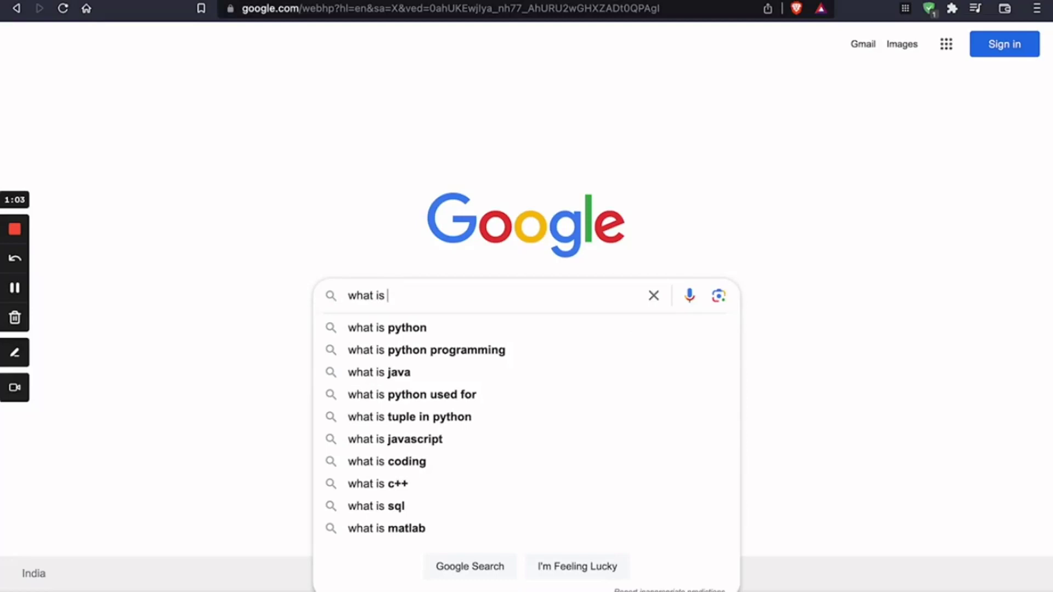
pyautogui.write('matlab')
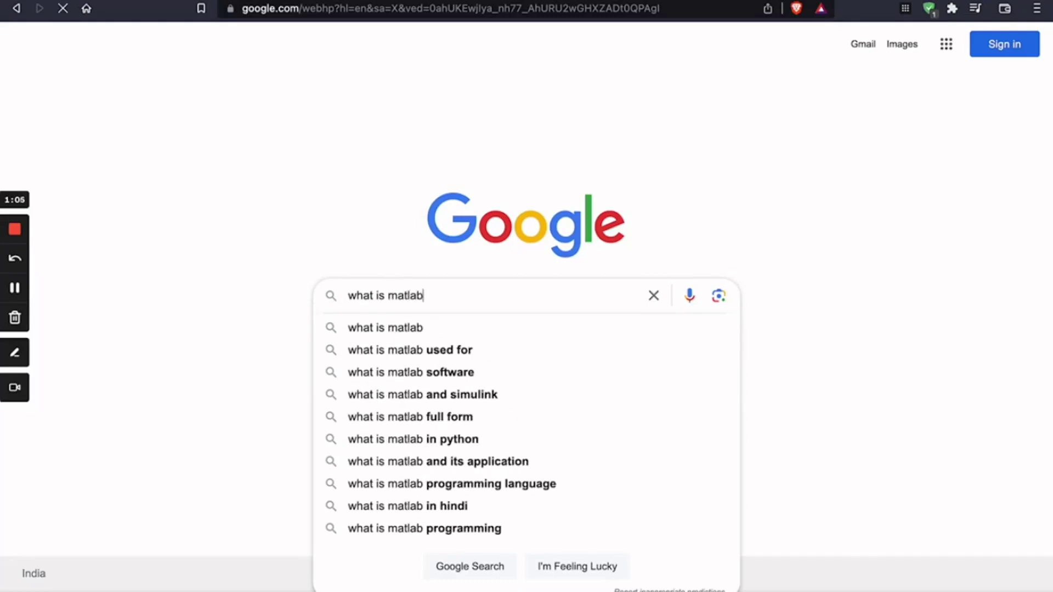
pyautogui.press('Return')
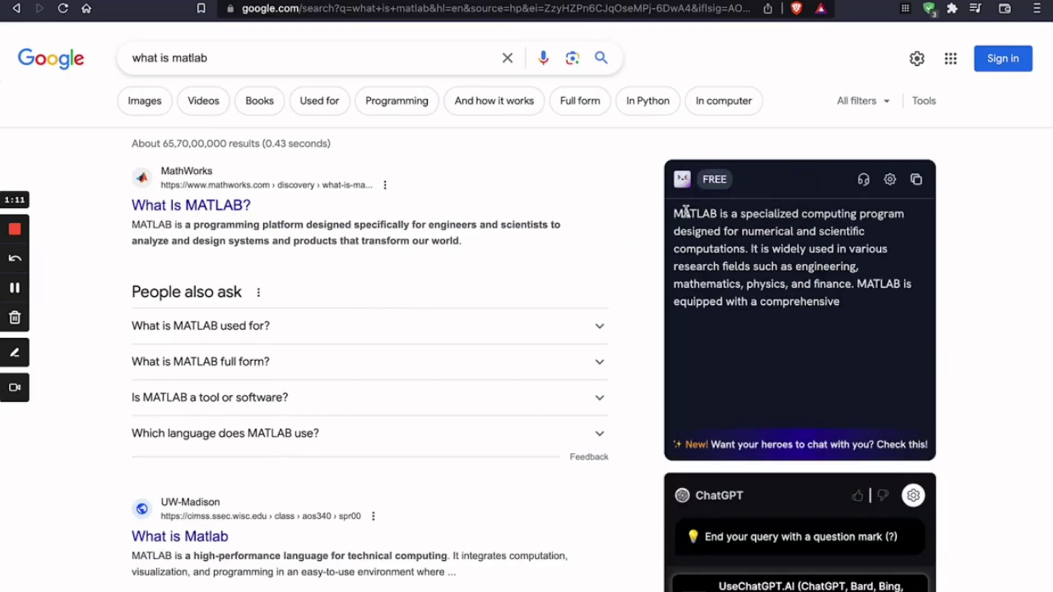
pyautogui.moveTo(680, 214); pyautogui.dragTo(751, 341)
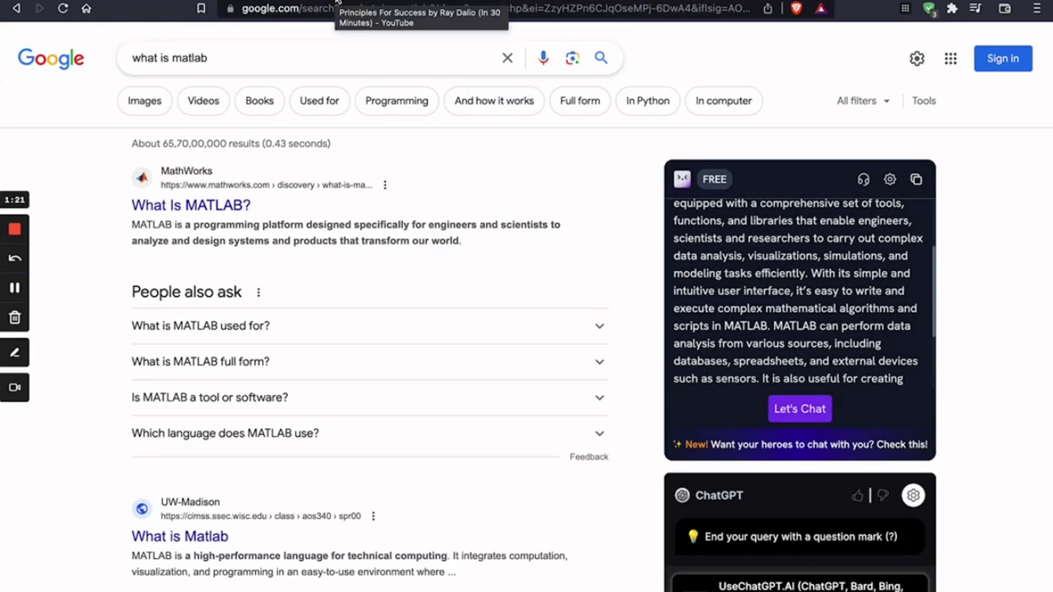
# Switch to the Principles For Success YouTube video and review Merlin's summary.
pyautogui.click(338, 1)
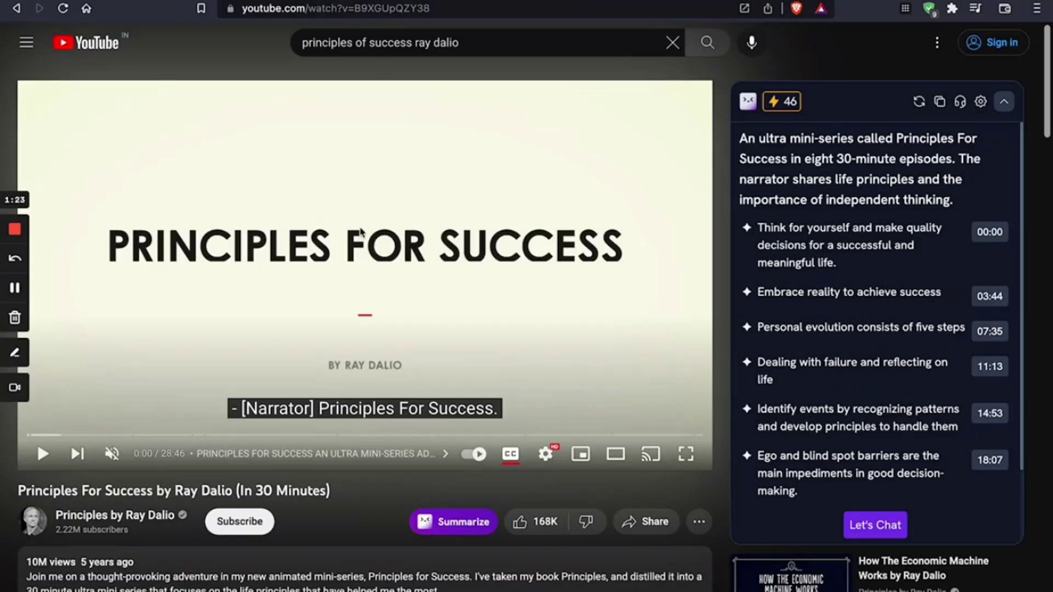
pyautogui.scroll(-3, 360, 235)
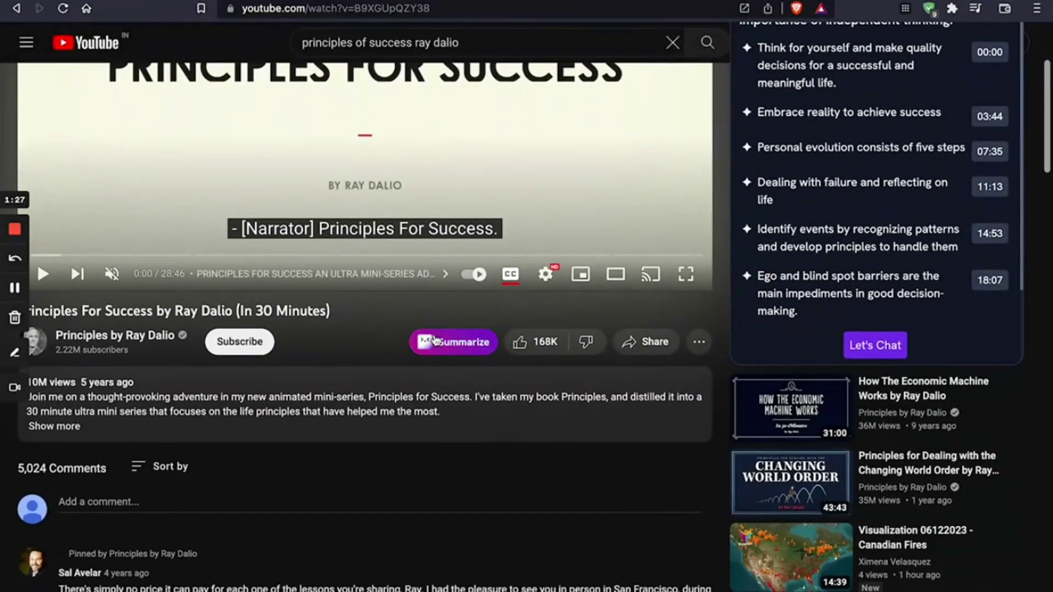
pyautogui.scroll(3, 450, 336)
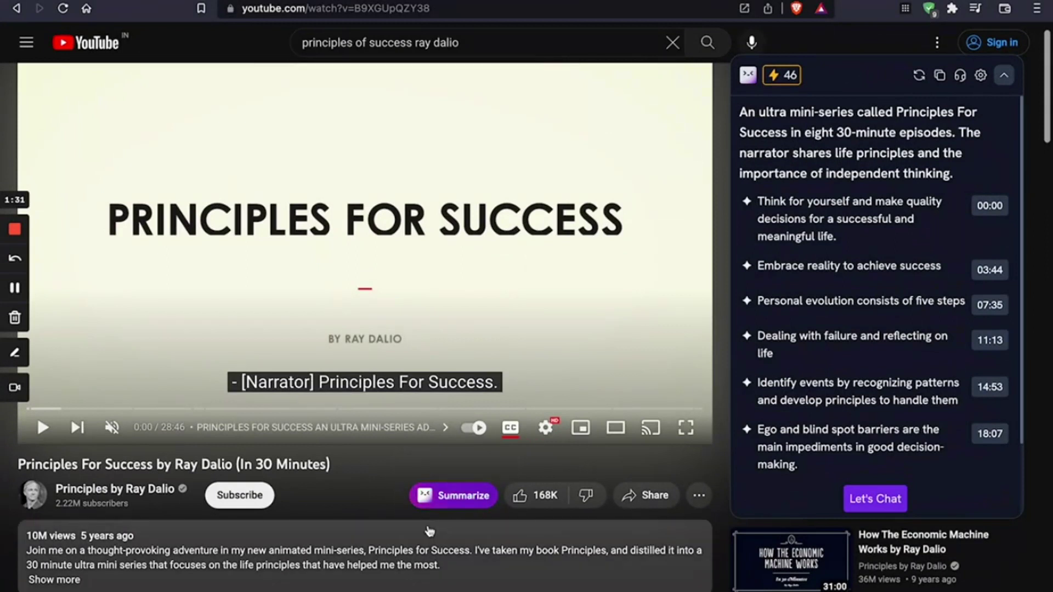
pyautogui.scroll(1, 427, 504)
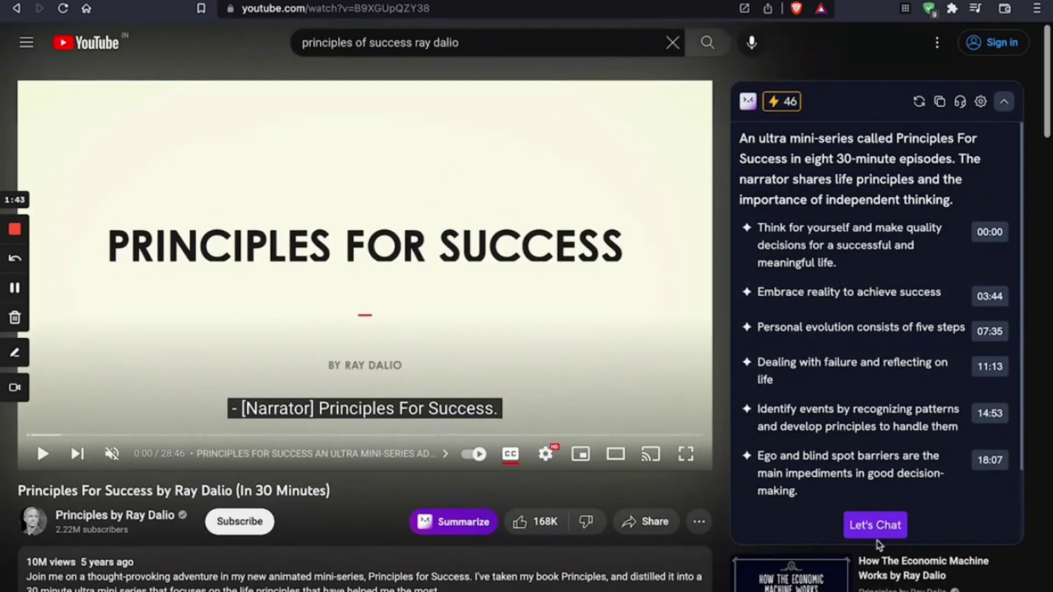
# Open and close Merlin's Let's Chat sidebar, then copy the timestamped video summary.
pyautogui.click(864, 526)
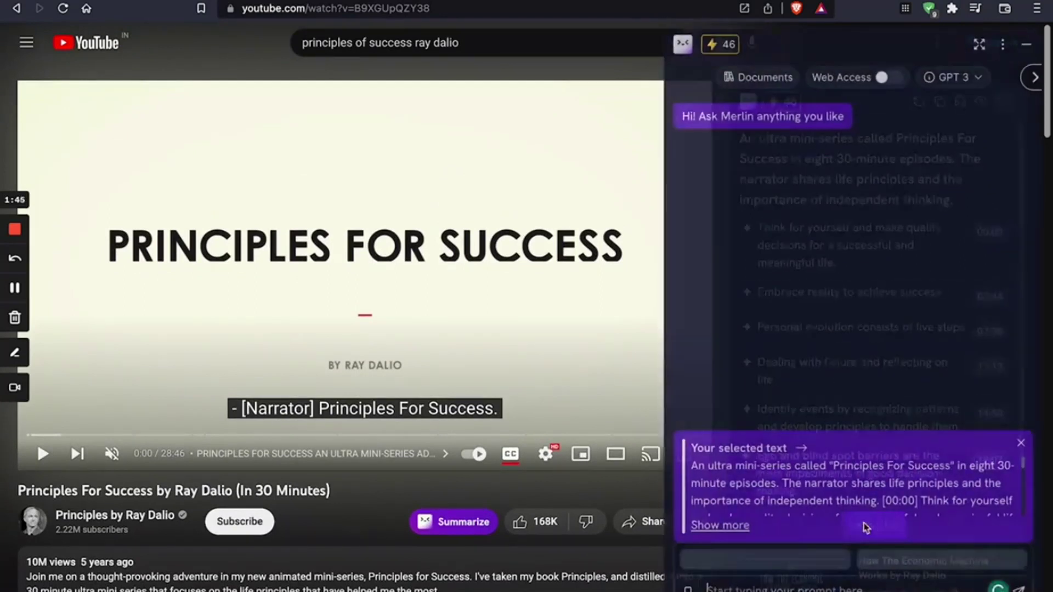
pyautogui.scroll(-2, 795, 430)
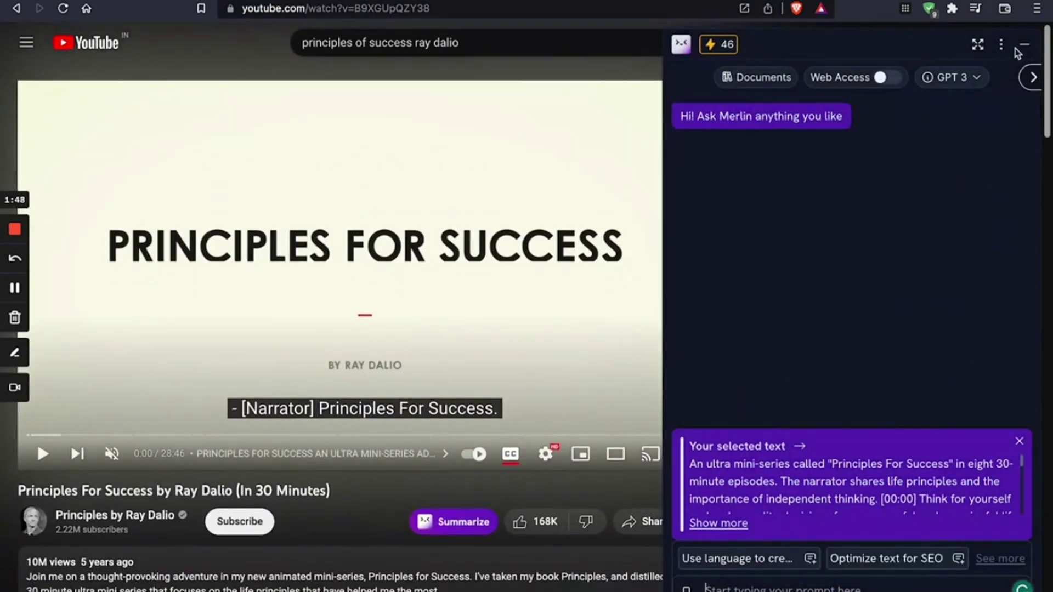
pyautogui.click(1017, 53)
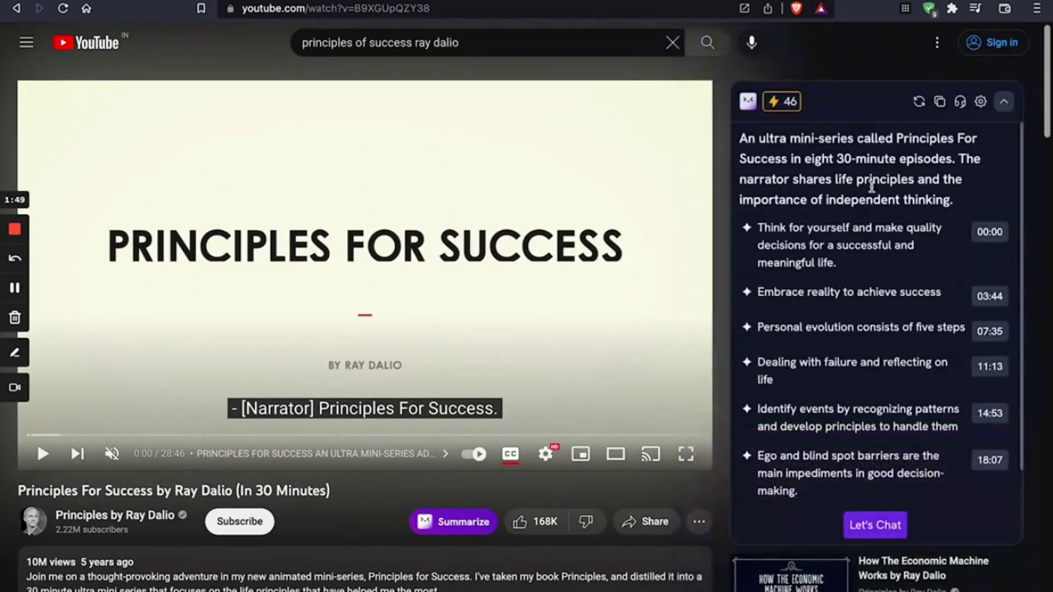
pyautogui.click(940, 103)
# Open the Success Principles conversation in ChatGPT and review its presentation response.
pyautogui.click(511, 4)
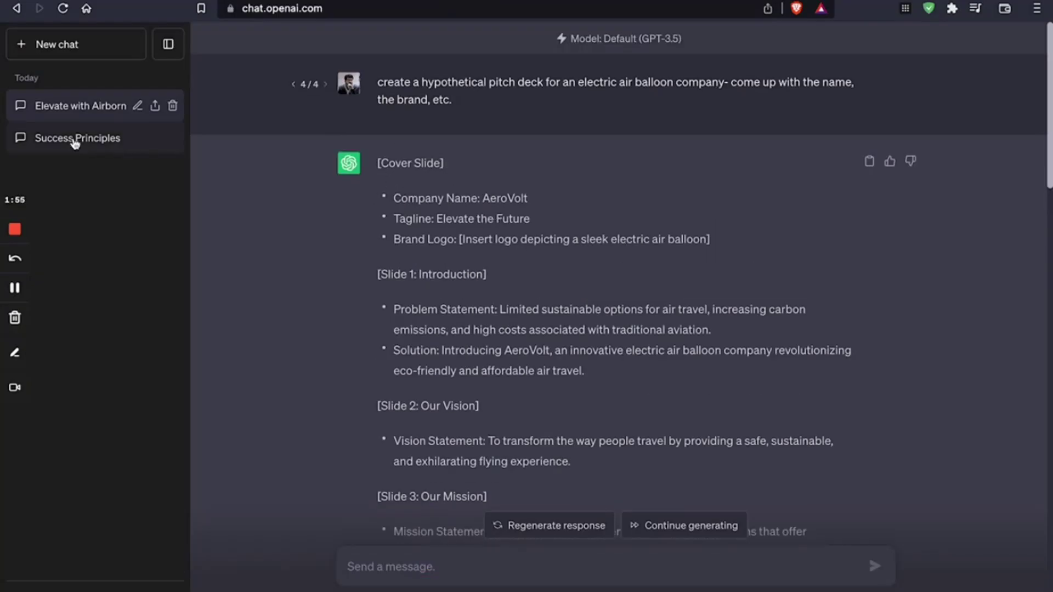
pyautogui.click(76, 142)
pyautogui.scroll(15, 823, 230)
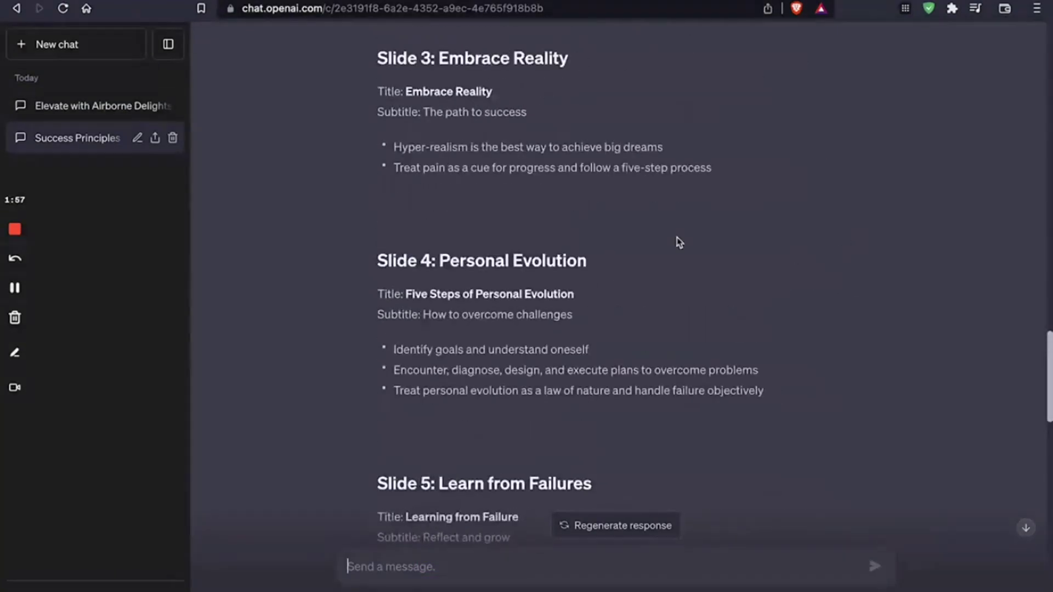
pyautogui.scroll(10, 679, 242)
pyautogui.scroll(-10, 663, 233)
pyautogui.scroll(5, 657, 227)
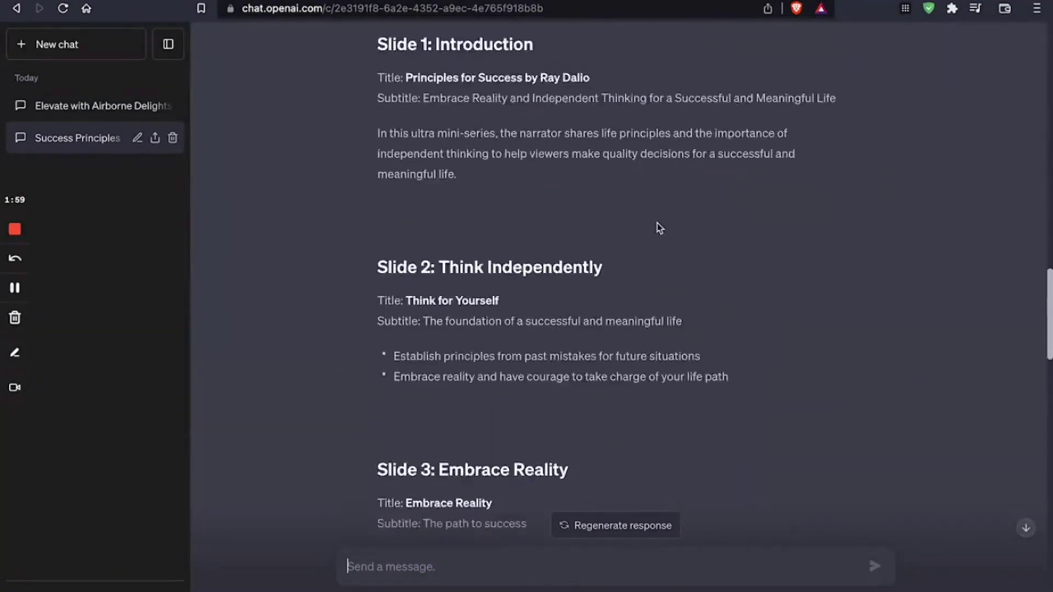
pyautogui.scroll(2, 657, 228)
pyautogui.moveTo(381, 83); pyautogui.dragTo(632, 308)
pyautogui.scroll(-5, 634, 310)
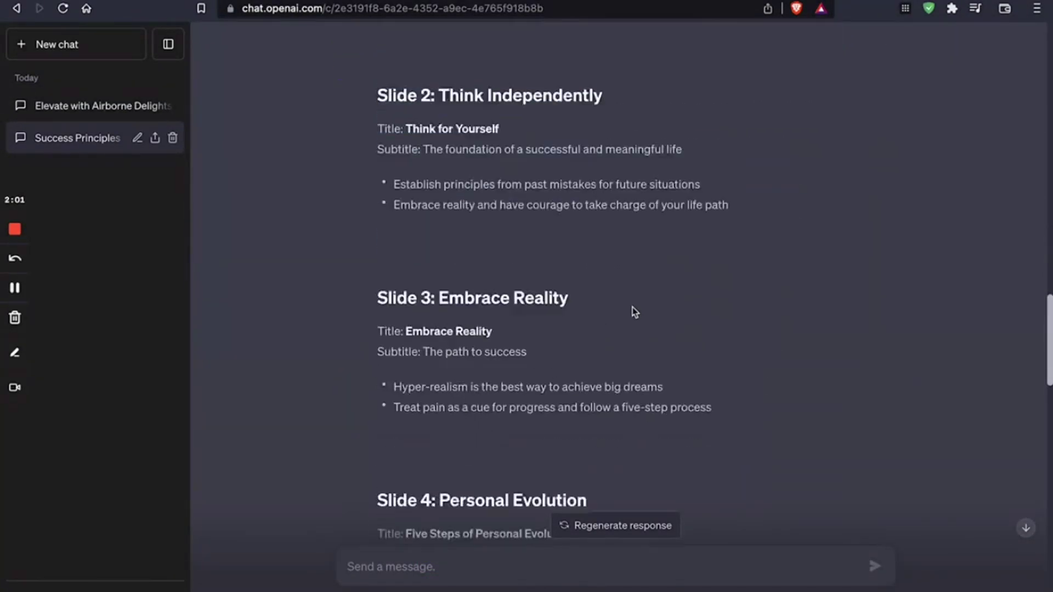
pyautogui.scroll(-20, 635, 309)
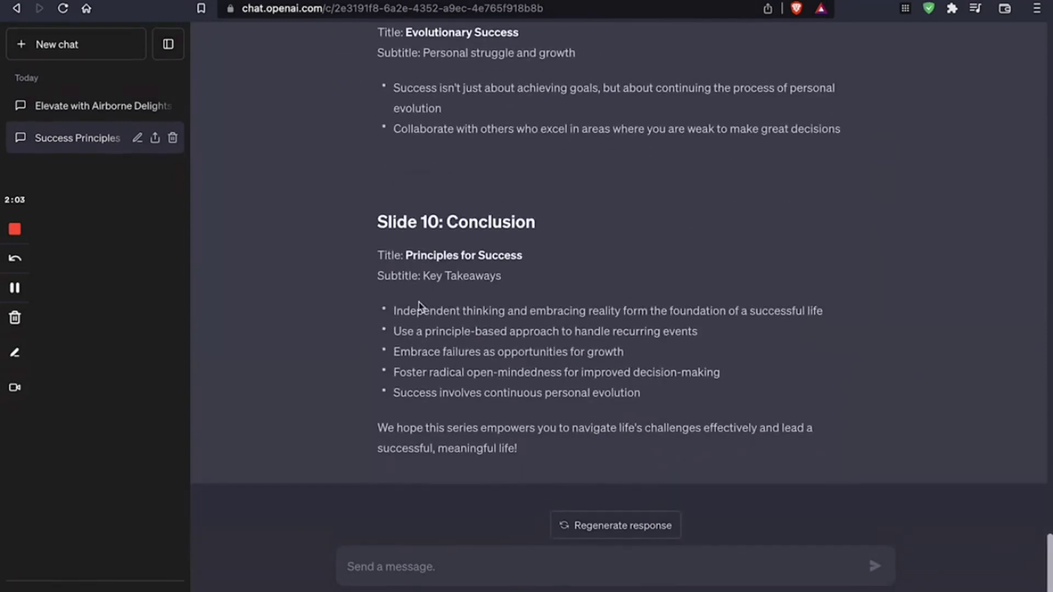
pyautogui.scroll(5, 421, 307)
pyautogui.click(77, 26)
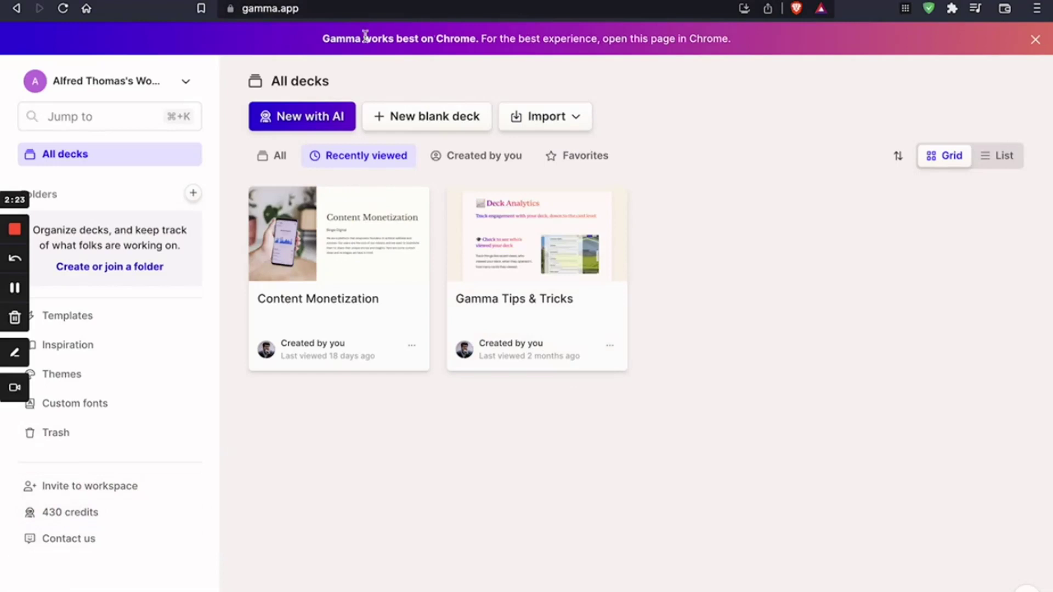
# Select the whole 10-slide Principles For Success outline and copy the response.
pyautogui.click(492, 6)
pyautogui.scroll(-5, 540, 241)
pyautogui.scroll(20, 540, 243)
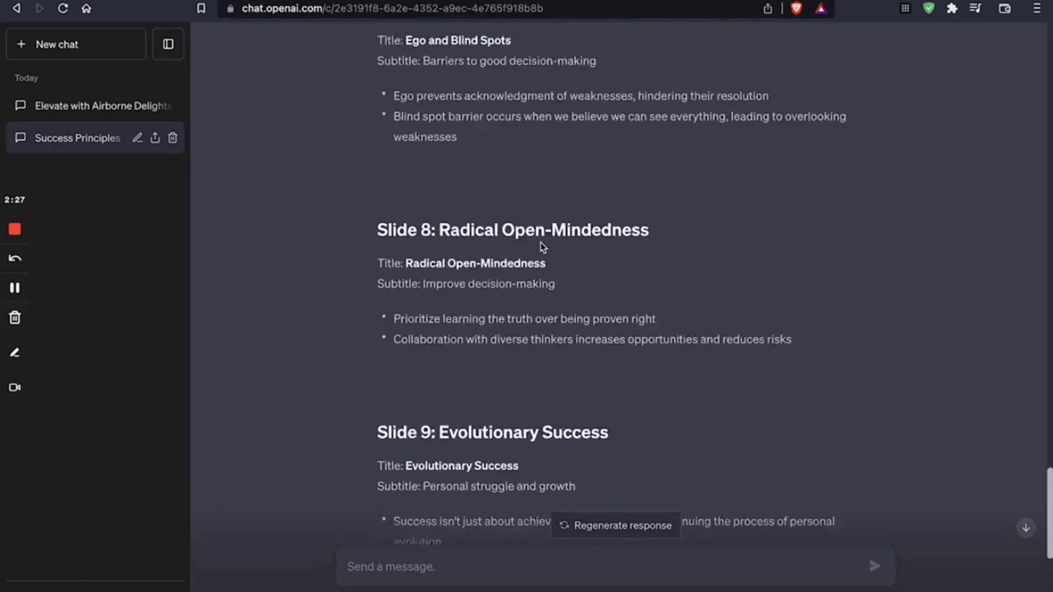
pyautogui.scroll(4, 541, 246)
pyautogui.scroll(-20, 540, 245)
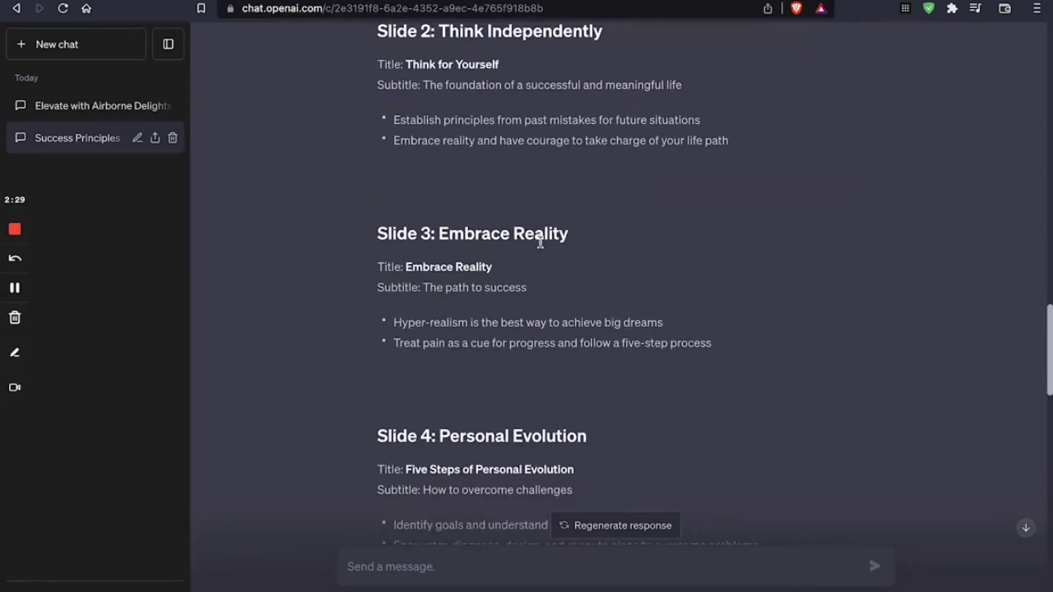
pyautogui.scroll(15, 502, 324)
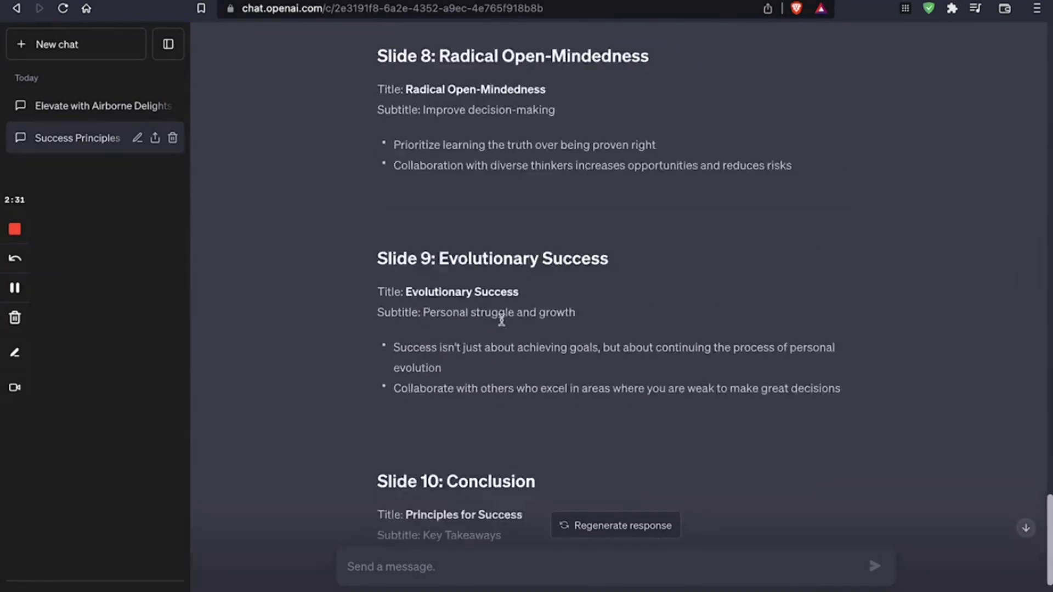
pyautogui.scroll(-15, 502, 323)
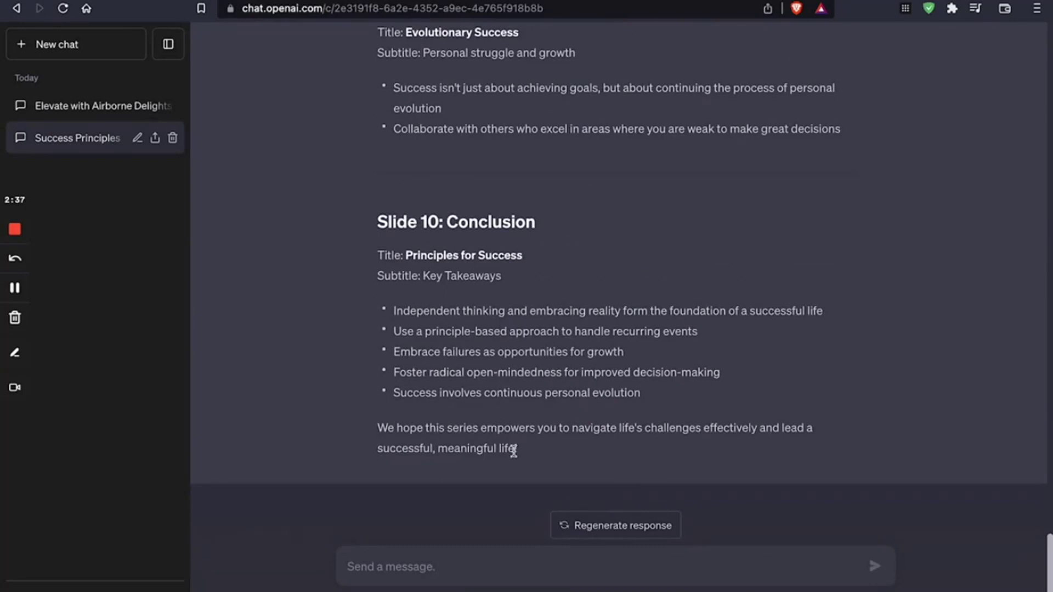
pyautogui.moveTo(531, 458); pyautogui.dragTo(390, 191)
pyautogui.scroll(20, 388, 198)
pyautogui.click(869, 427)
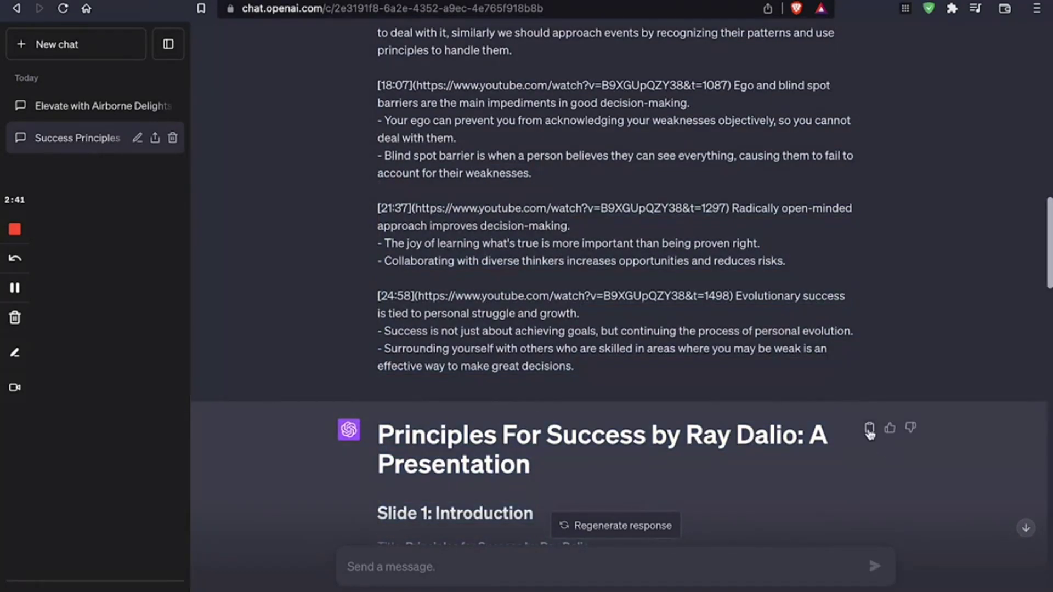
pyautogui.scroll(-20, 340, 169)
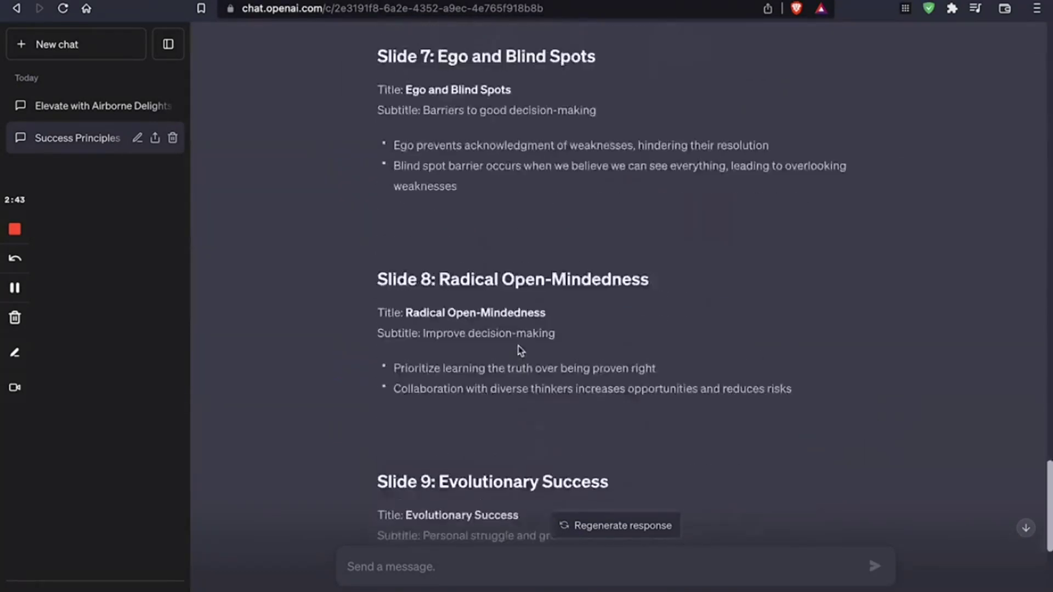
pyautogui.moveTo(550, 449); pyautogui.dragTo(380, 414)
# Start a New with AI Text to Deck in Gamma holding the pasted Dalio outline.
pyautogui.hotkey('ctrl', 'Tab')
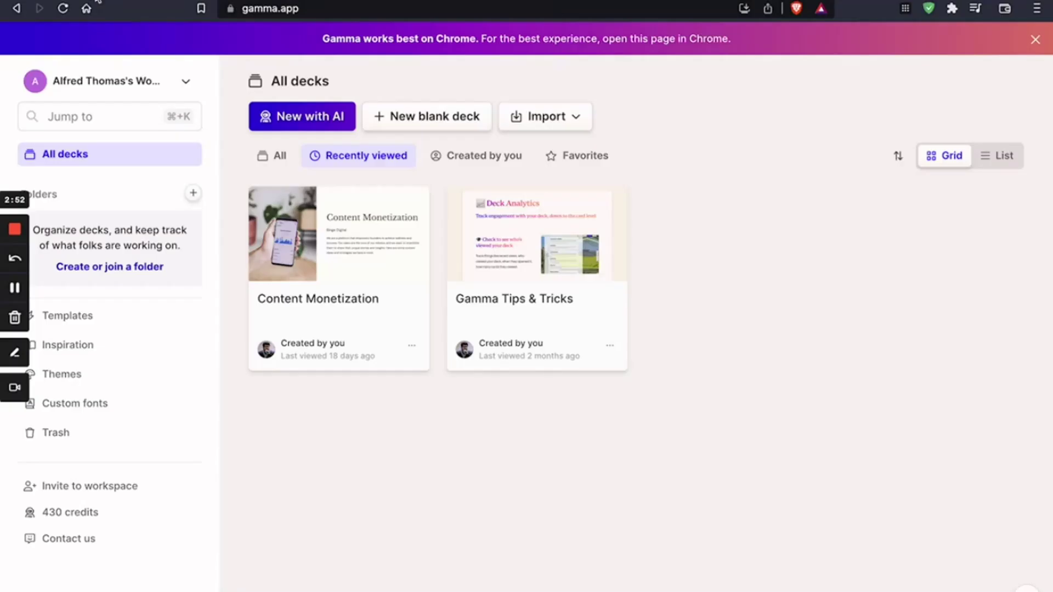
pyautogui.click(325, 122)
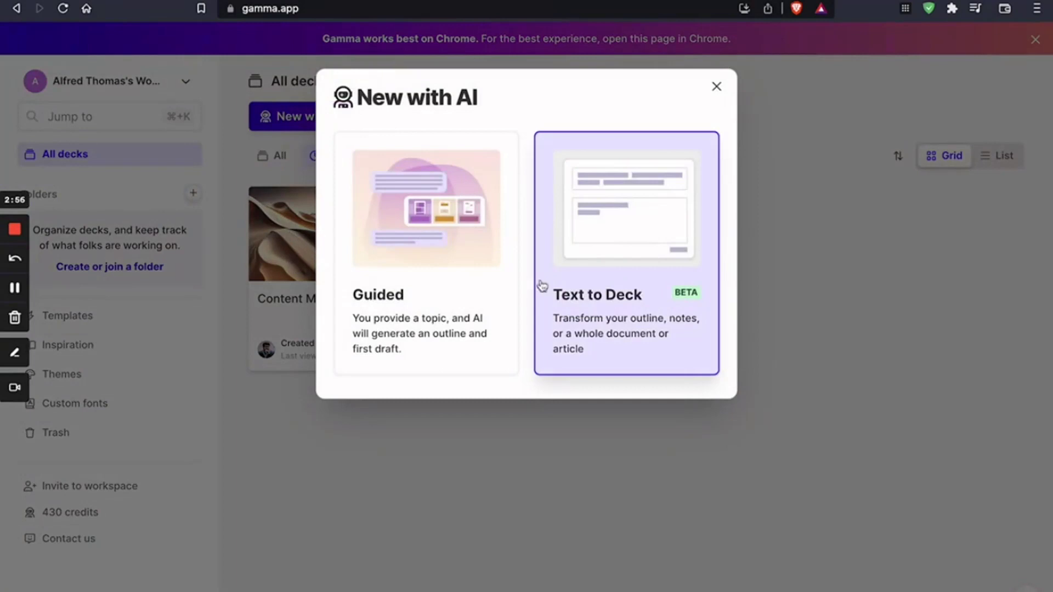
pyautogui.click(589, 310)
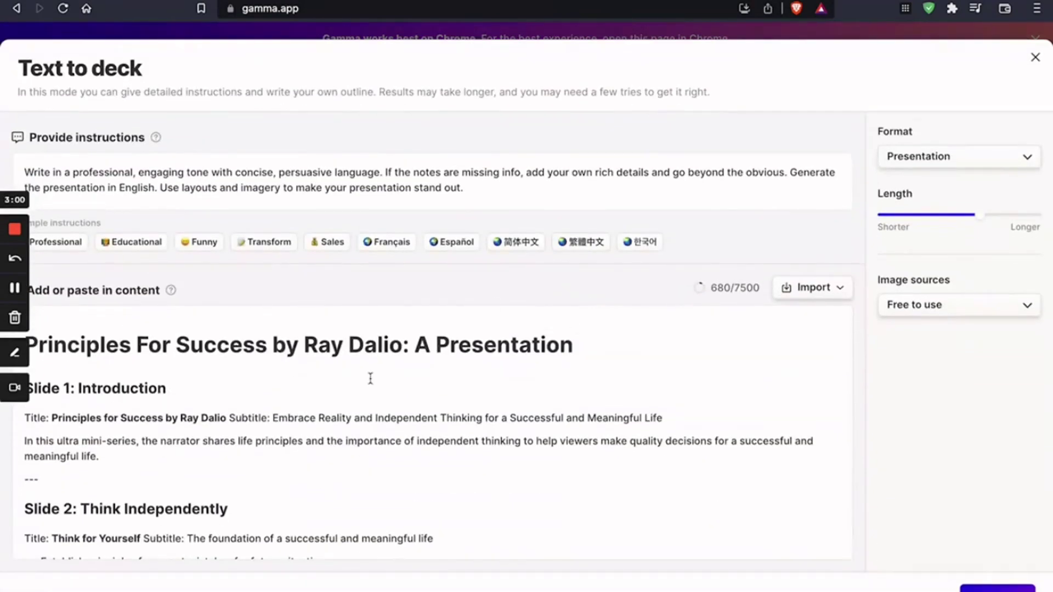
pyautogui.click(370, 378)
pyautogui.scroll(-20, 266, 387)
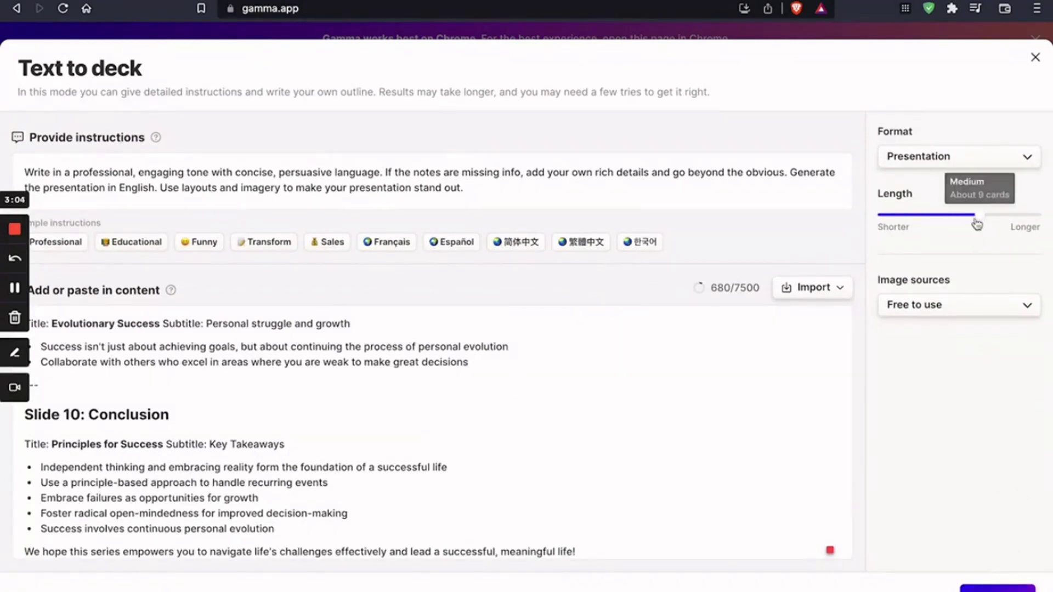
# Set the deck length to Long, about 10 cards, and continue.
pyautogui.moveTo(978, 222)
pyautogui.mouseDown()
pyautogui.moveTo(884, 216)
pyautogui.moveTo(1015, 211)
pyautogui.moveTo(908, 209)
pyautogui.moveTo(1005, 218)
pyautogui.moveTo(947, 216)
pyautogui.moveTo(997, 219)
pyautogui.mouseUp()
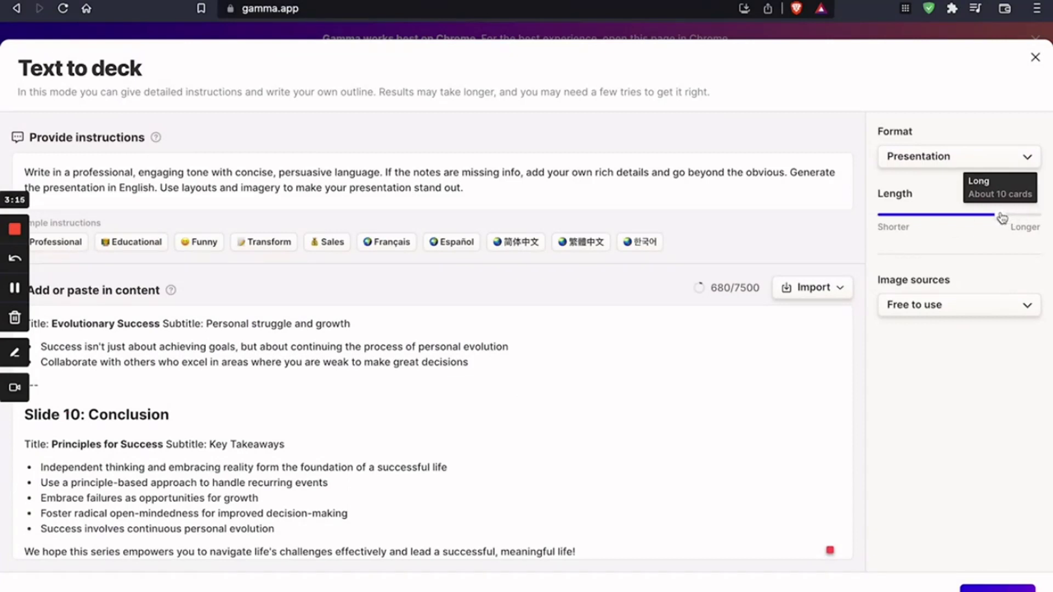
pyautogui.moveTo(1002, 218); pyautogui.dragTo(995, 218)
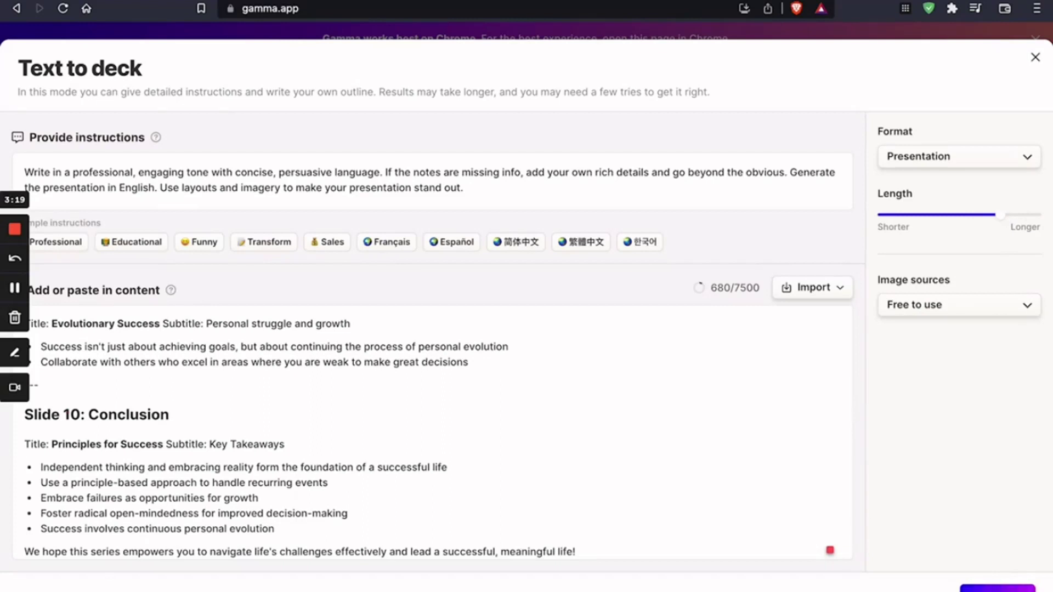
pyautogui.click(995, 588)
# Choose the black-and-white Piano theme and generate the deck.
pyautogui.scroll(-20, 863, 281)
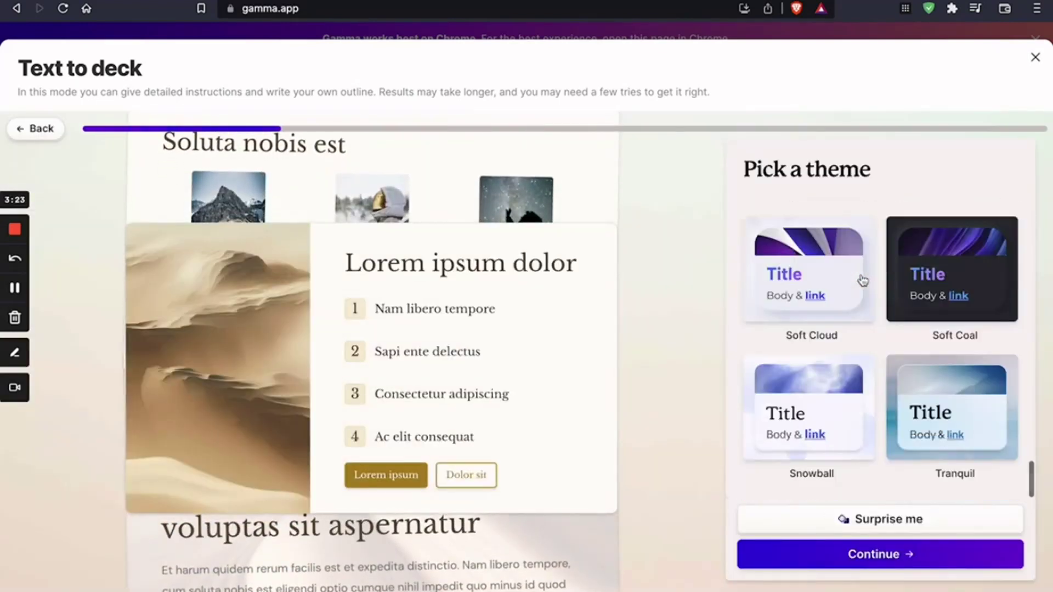
pyautogui.scroll(-5, 863, 281)
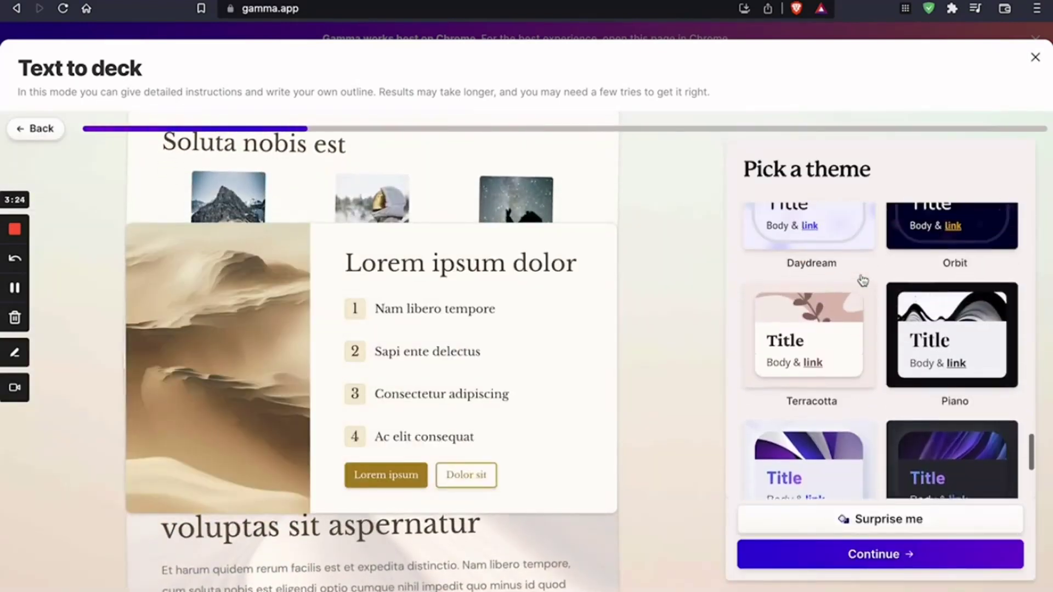
pyautogui.click(961, 363)
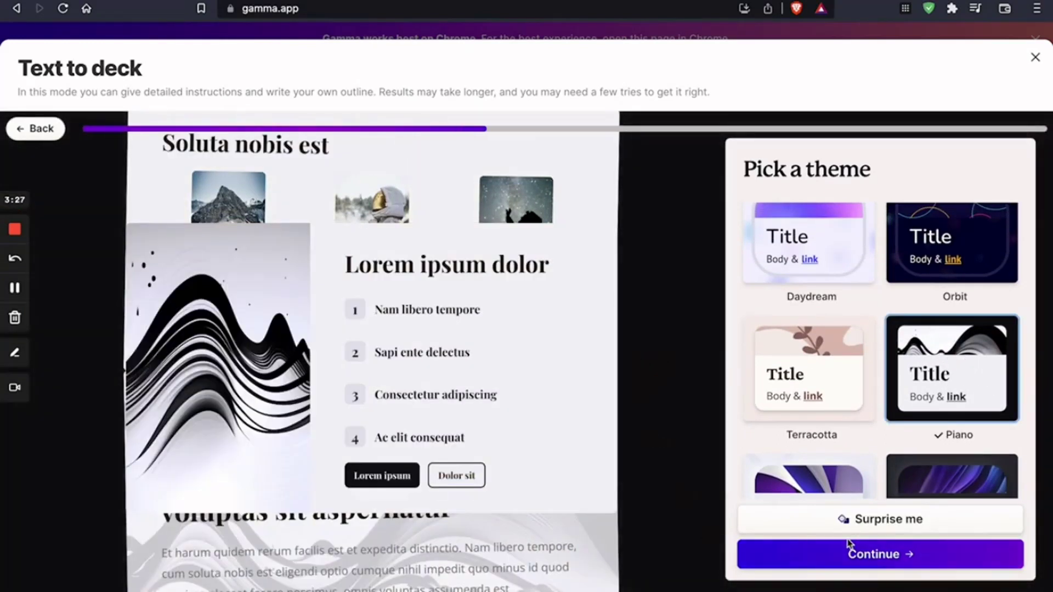
pyautogui.scroll(10, 859, 423)
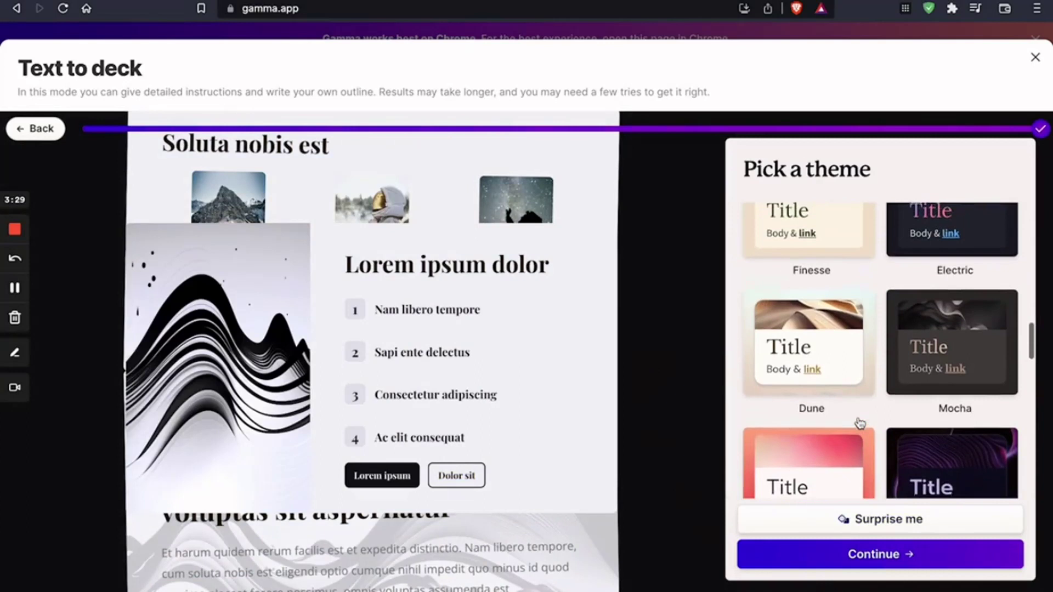
pyautogui.scroll(-12, 859, 422)
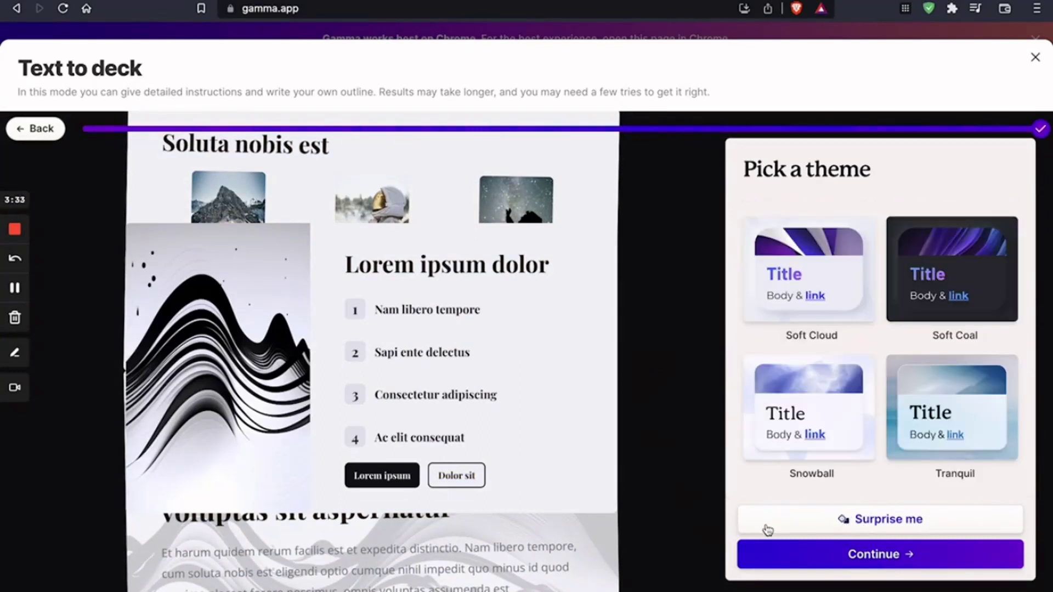
pyautogui.click(768, 529)
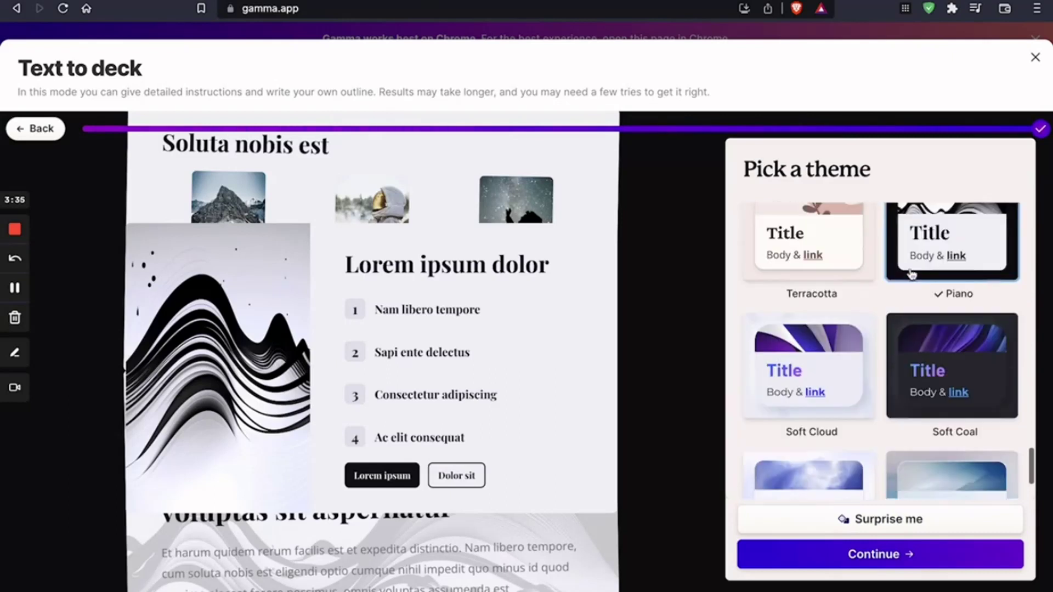
pyautogui.click(867, 562)
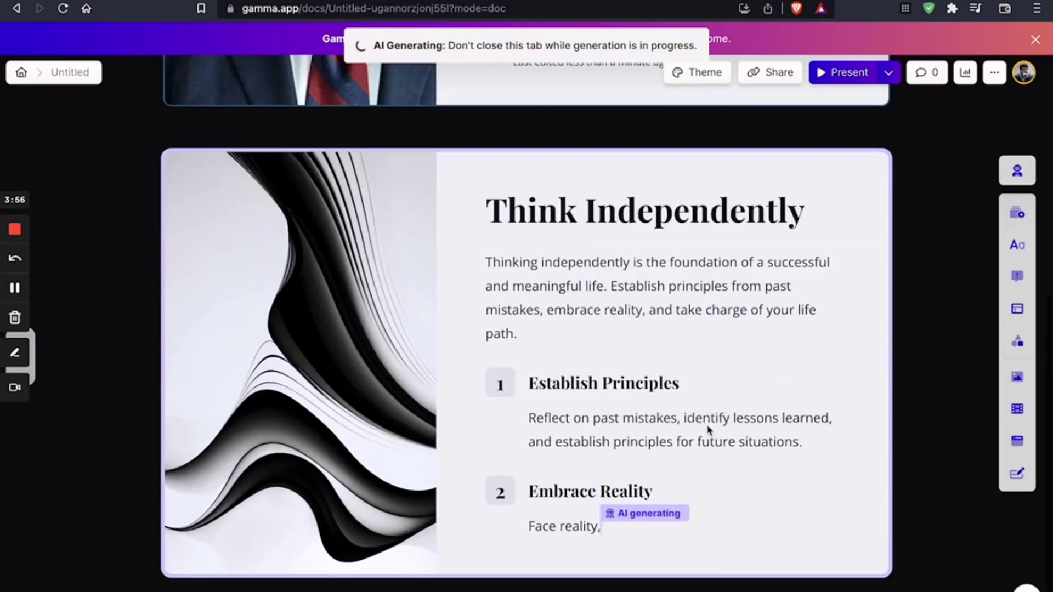
# Delete the author byline from the title card.
pyautogui.scroll(6, 710, 430)
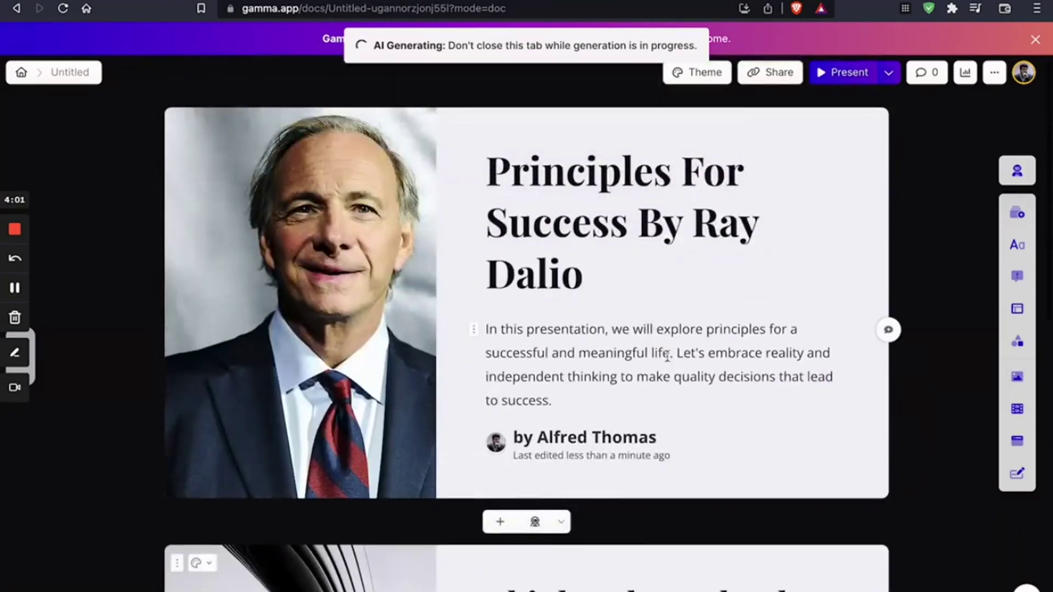
pyautogui.scroll(-8, 667, 356)
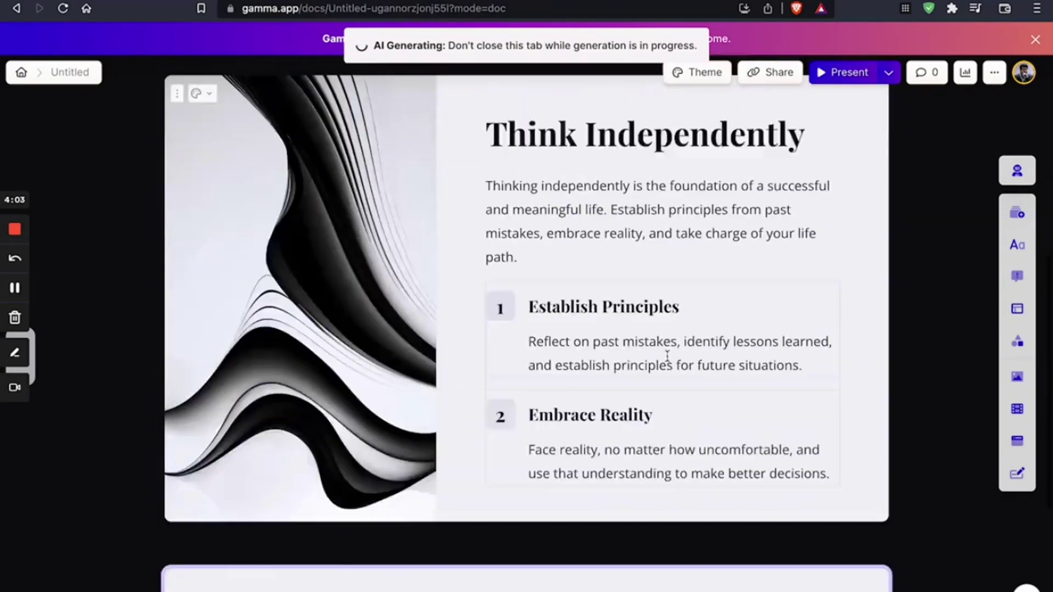
pyautogui.scroll(6, 667, 356)
pyautogui.click(614, 352)
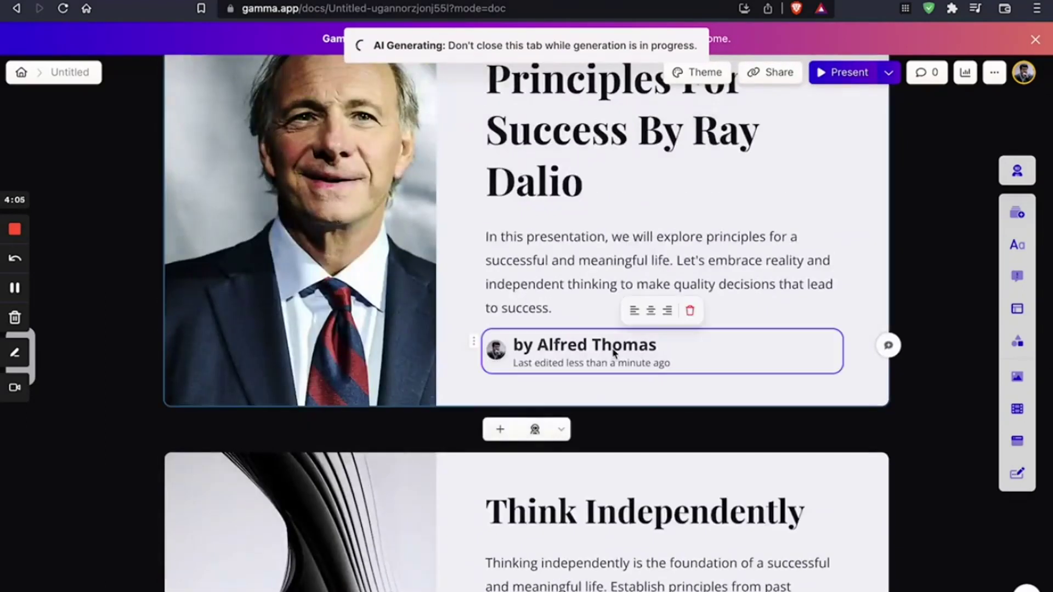
pyautogui.press('BackSpace')
# Review the generating cards and select the title card's portrait photo.
pyautogui.scroll(2, 615, 352)
pyautogui.scroll(-3, 614, 353)
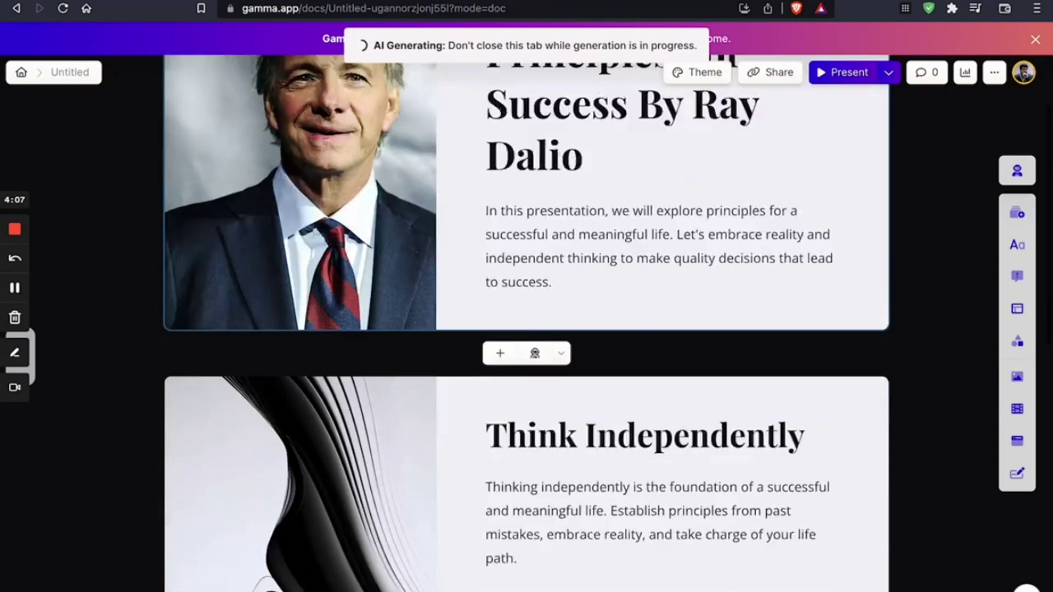
pyautogui.scroll(-12, 613, 360)
pyautogui.scroll(2, 614, 360)
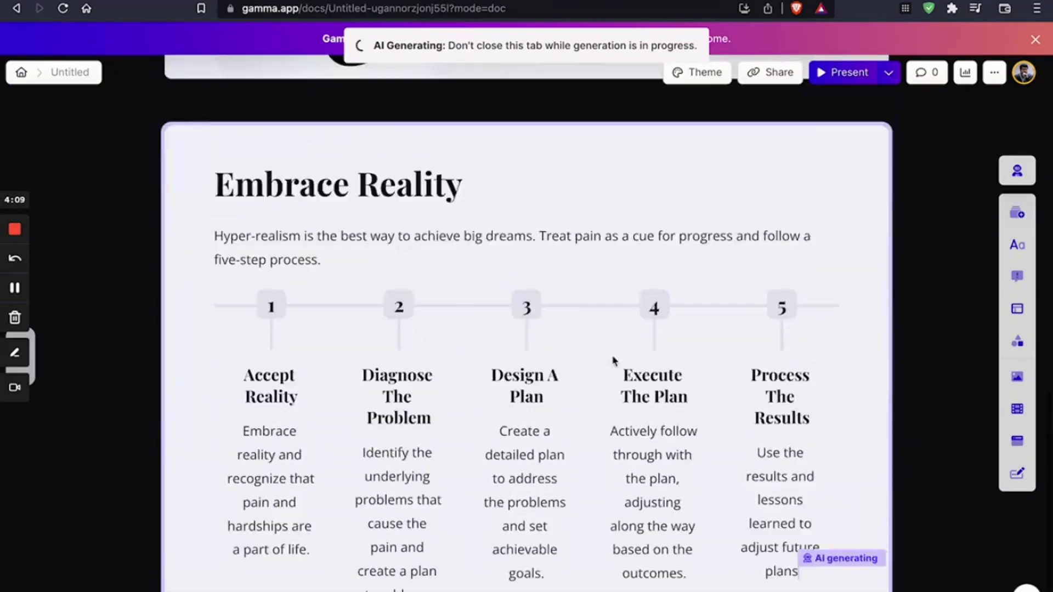
pyautogui.scroll(10, 612, 360)
pyautogui.scroll(-3, 612, 360)
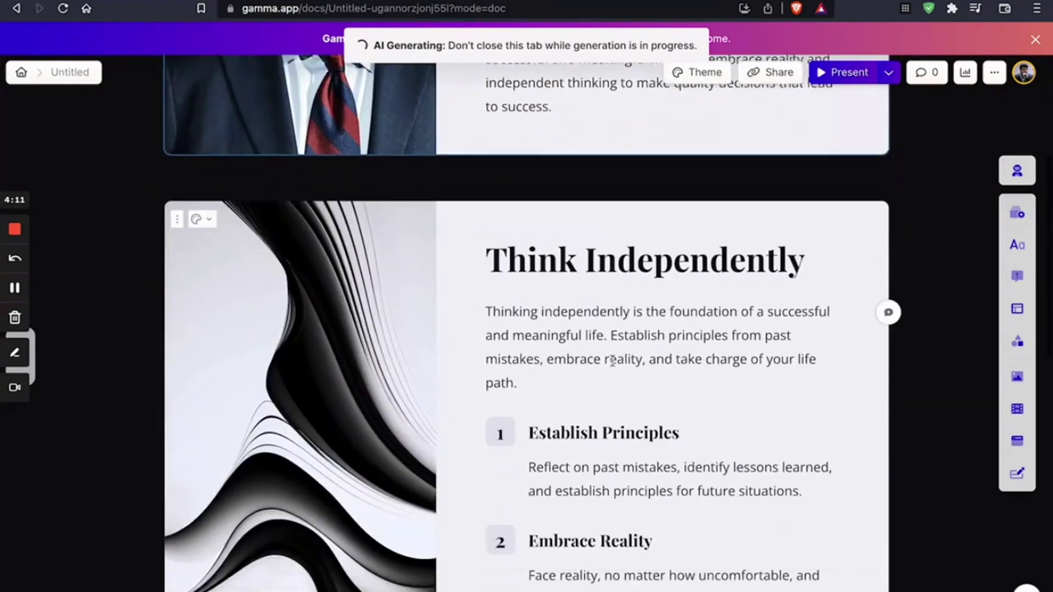
pyautogui.scroll(-5, 612, 361)
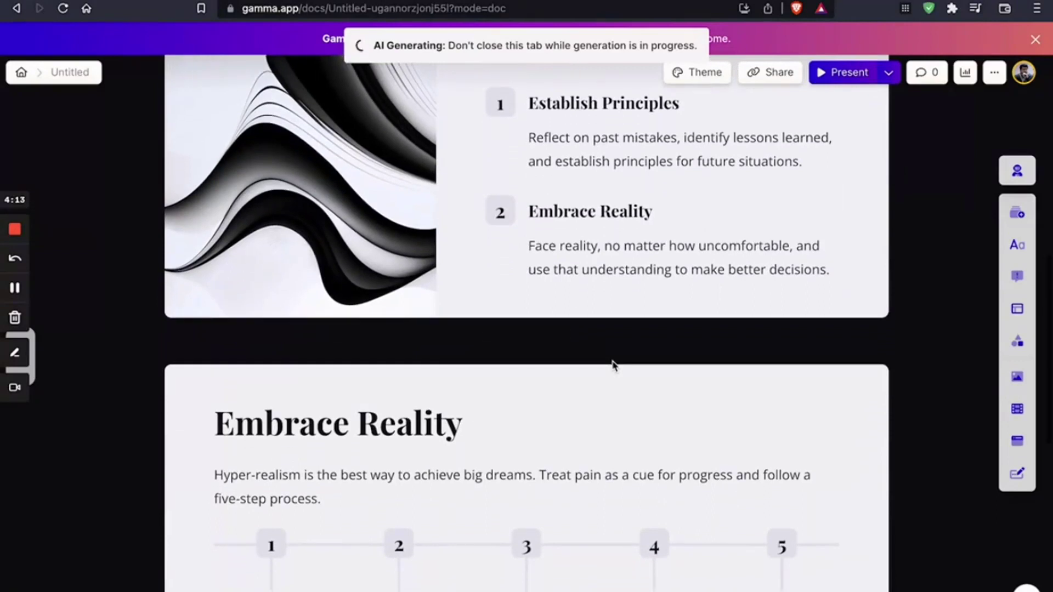
pyautogui.scroll(-13, 613, 365)
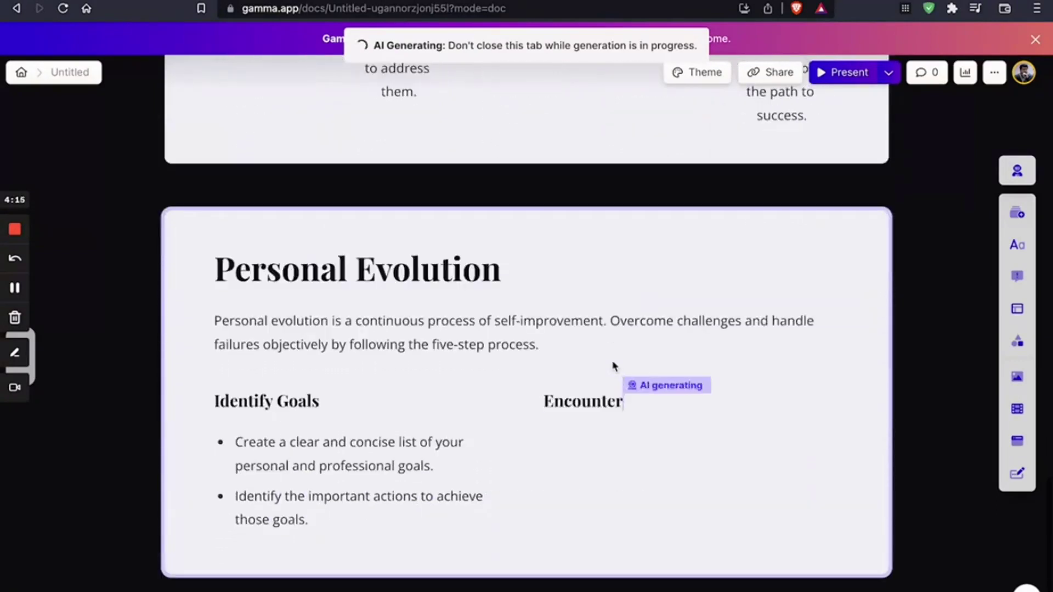
pyautogui.scroll(9, 613, 362)
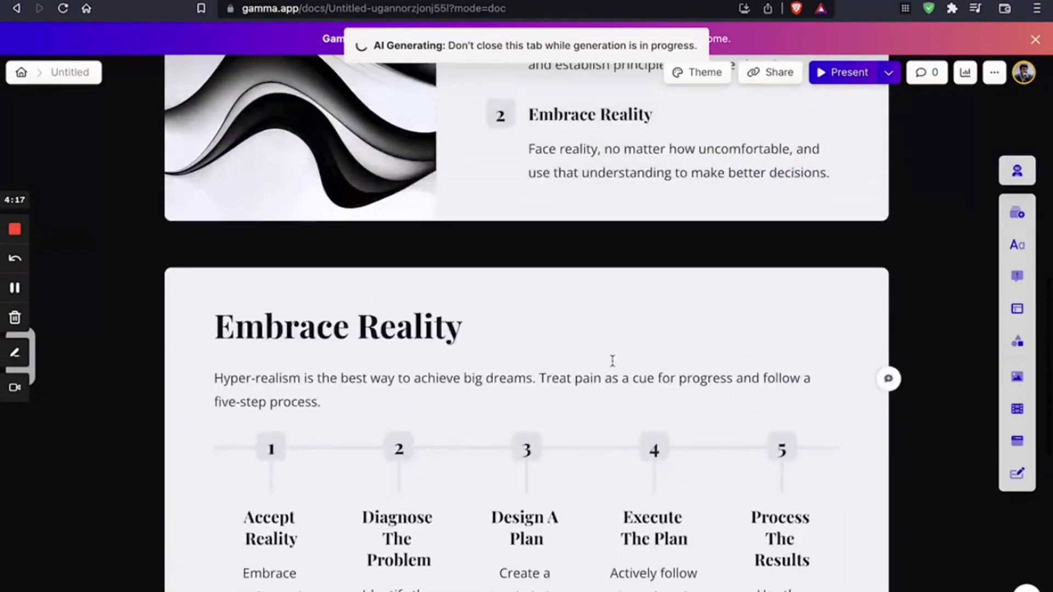
pyautogui.scroll(12, 612, 361)
pyautogui.scroll(-20, 613, 363)
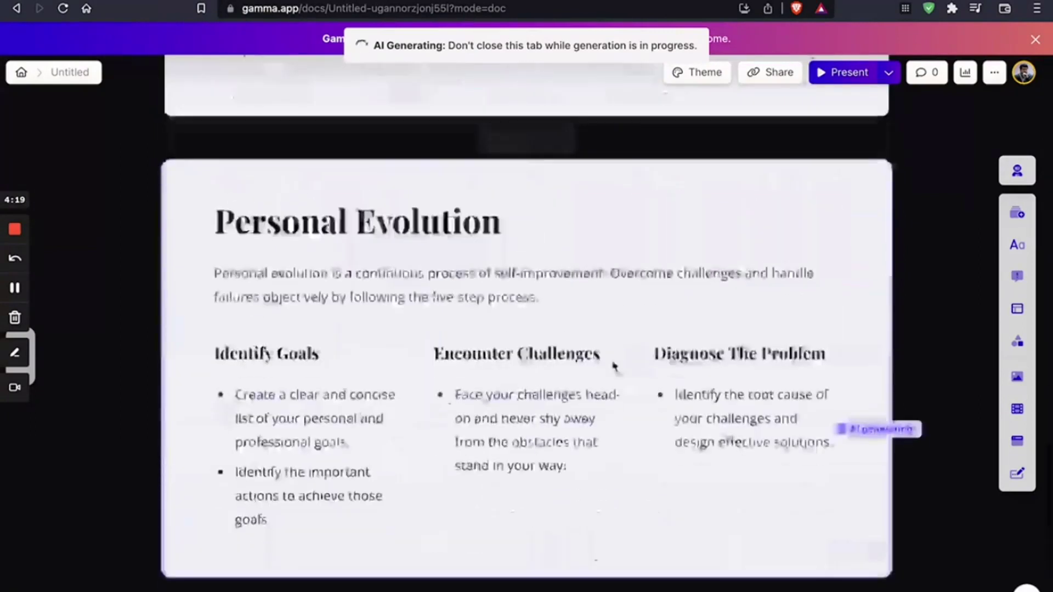
pyautogui.scroll(20, 613, 366)
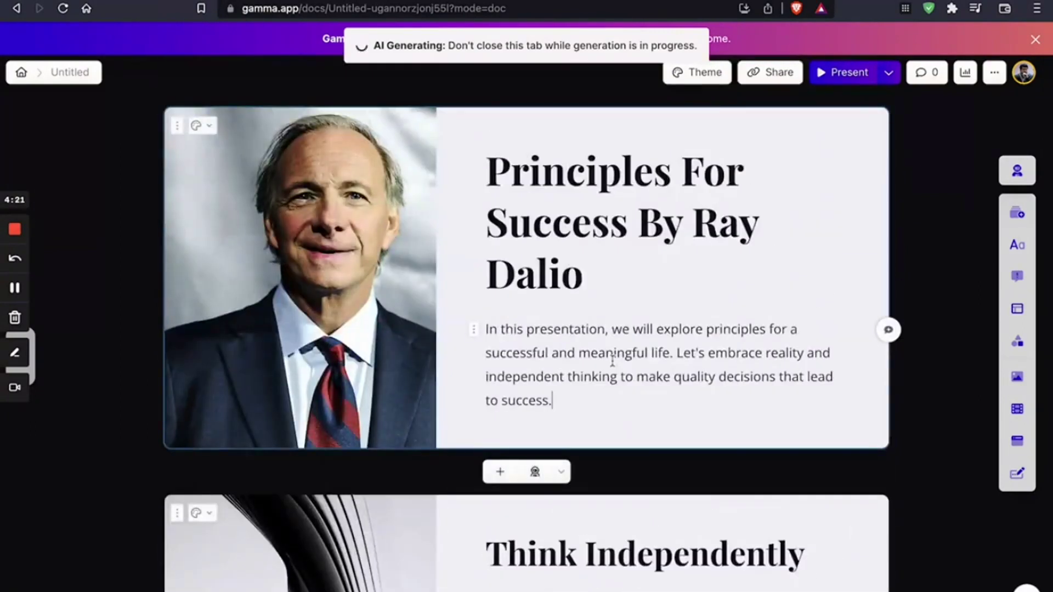
pyautogui.click(339, 241)
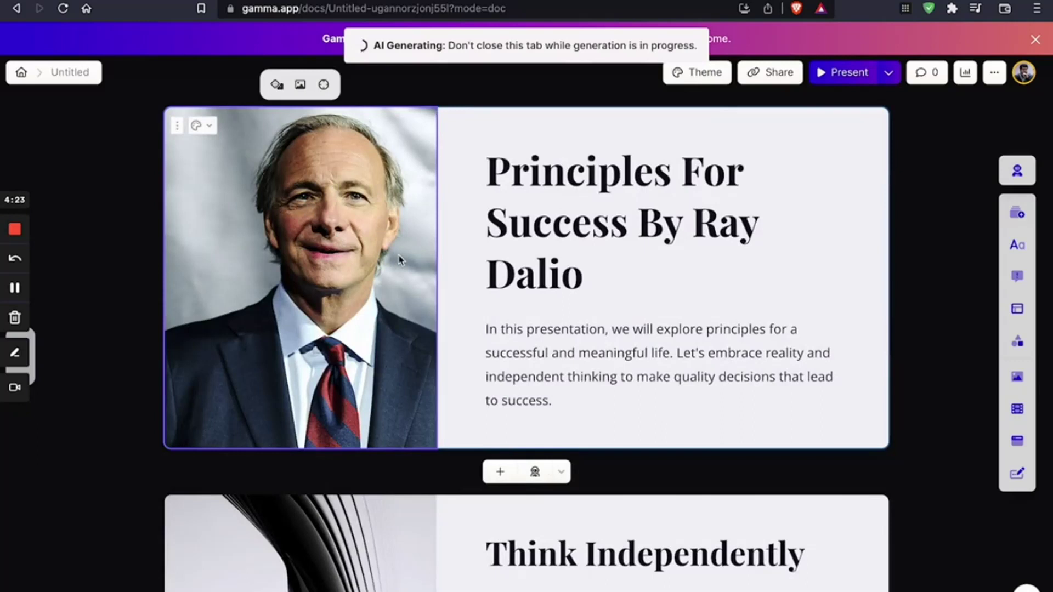
# Scroll down to the boat photo on the Learn from Failures card.
pyautogui.scroll(-10, 399, 260)
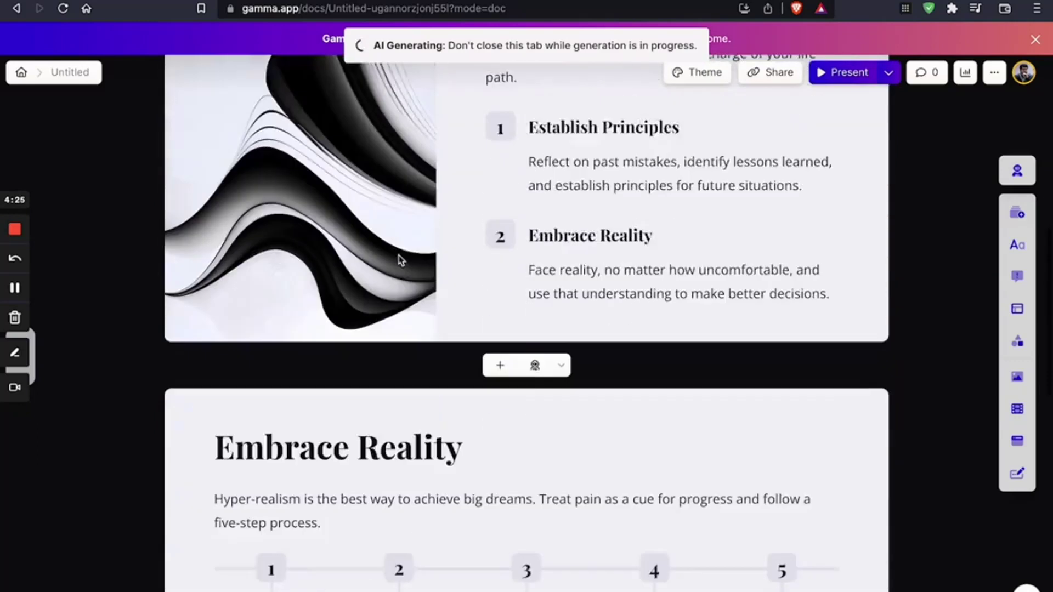
pyautogui.scroll(-8, 399, 260)
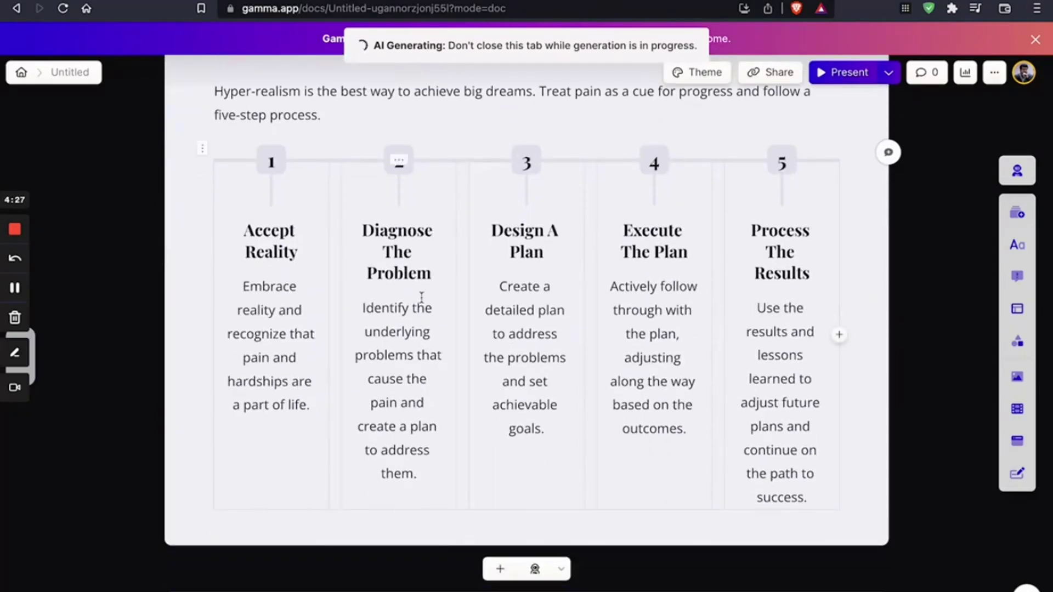
pyautogui.scroll(-10, 421, 297)
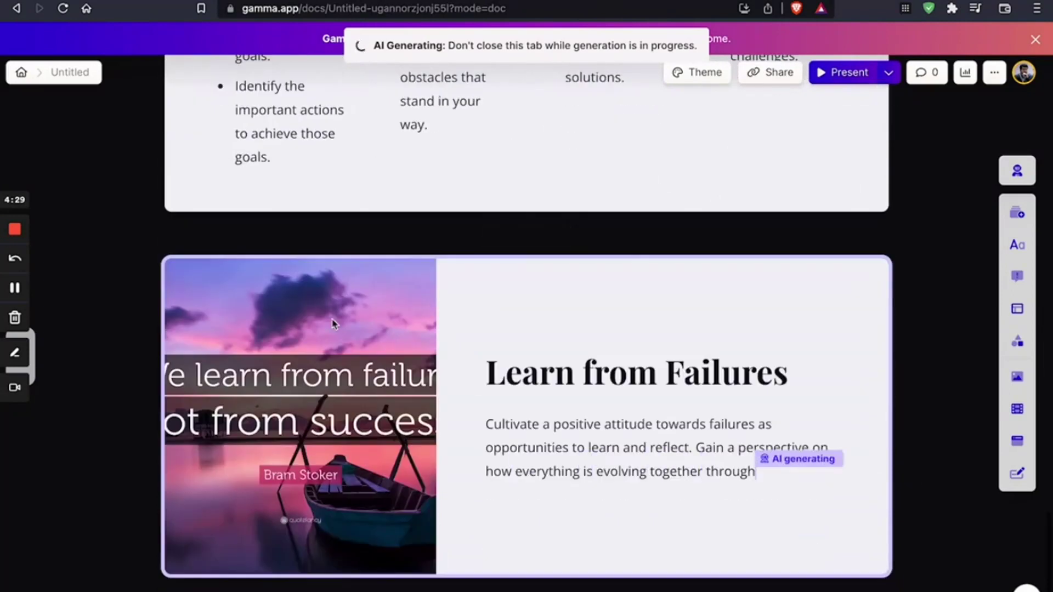
pyautogui.scroll(-2, 333, 324)
pyautogui.rightClick(327, 342)
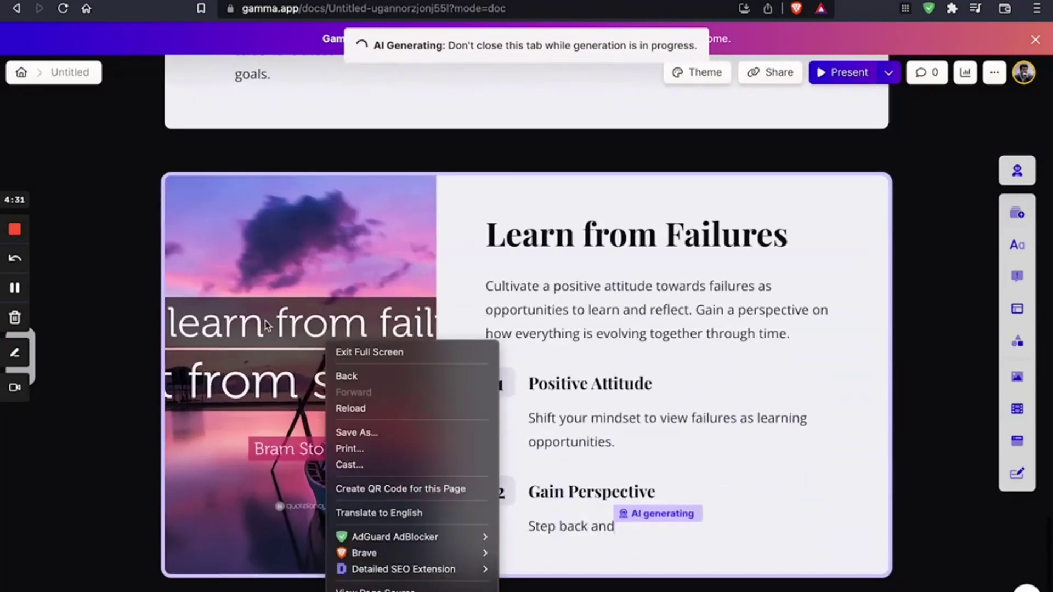
pyautogui.click(265, 324)
pyautogui.scroll(-5, 285, 307)
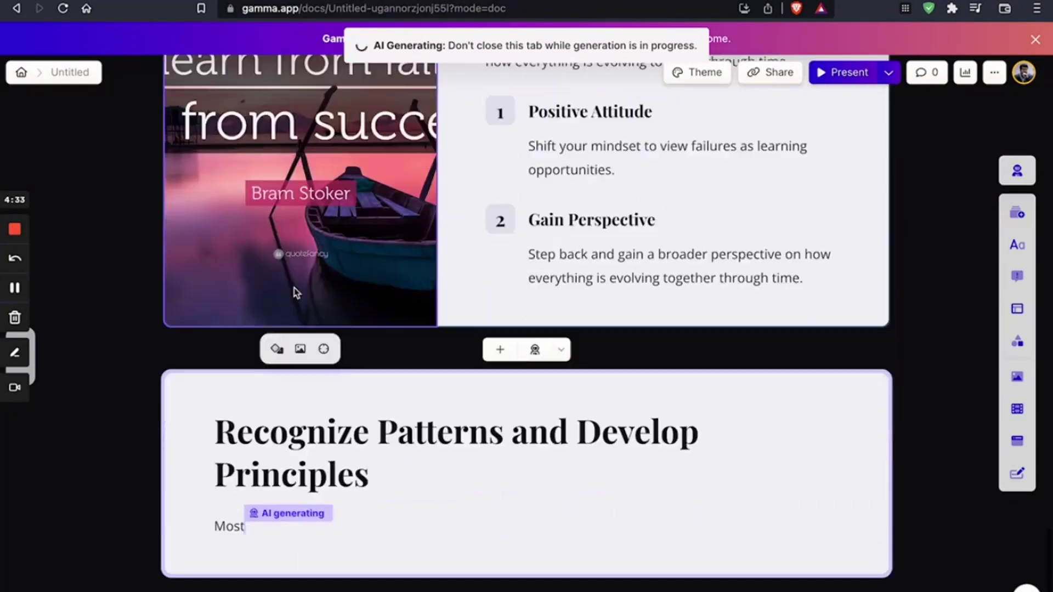
pyautogui.scroll(3, 296, 307)
# Swap the boat photo for abstract images three times using the image toolbar.
pyautogui.click(284, 484)
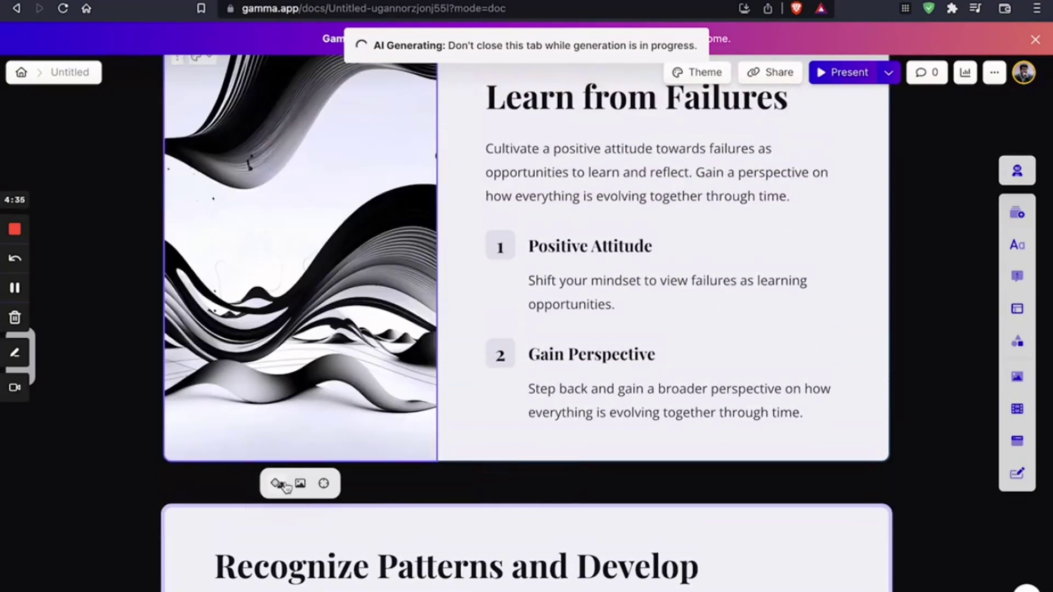
pyautogui.click(284, 484)
pyautogui.click(284, 484)
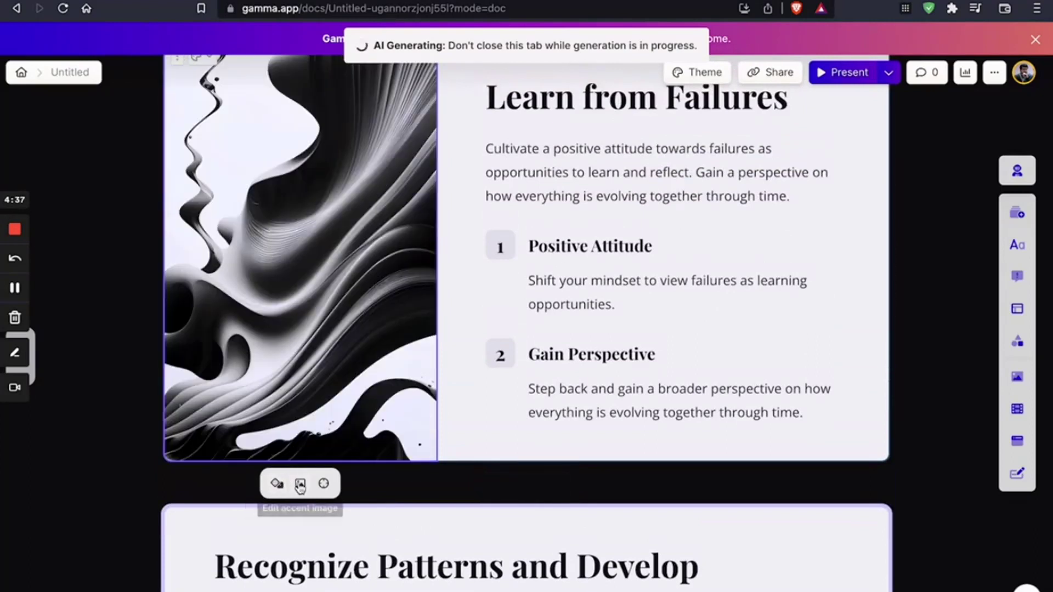
# Try the Unsplash and GIPHY sources in Edit accent image, then close the Media panel.
pyautogui.click(300, 484)
pyautogui.click(974, 107)
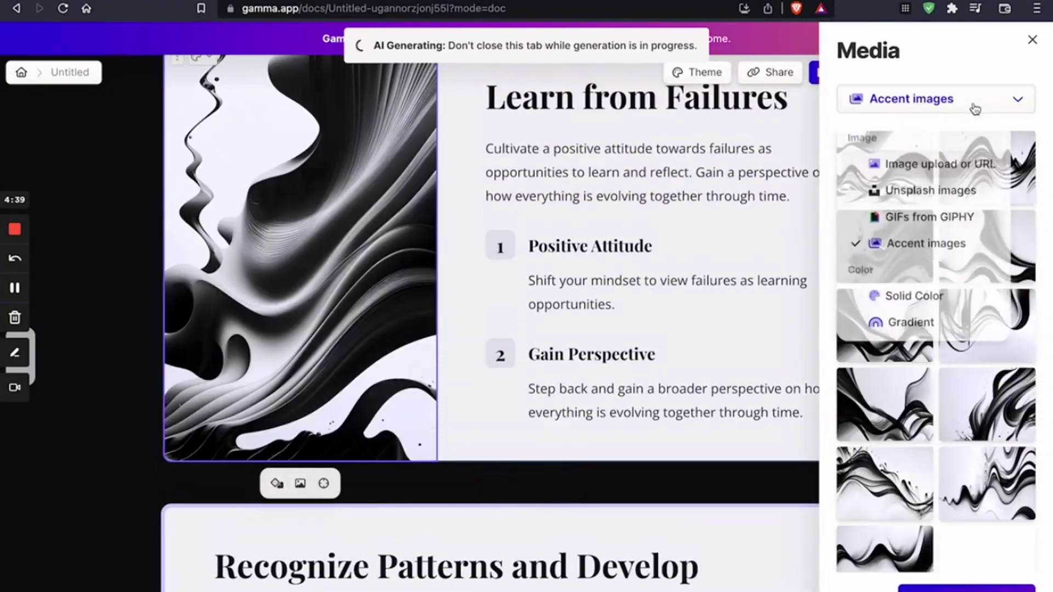
pyautogui.click(901, 204)
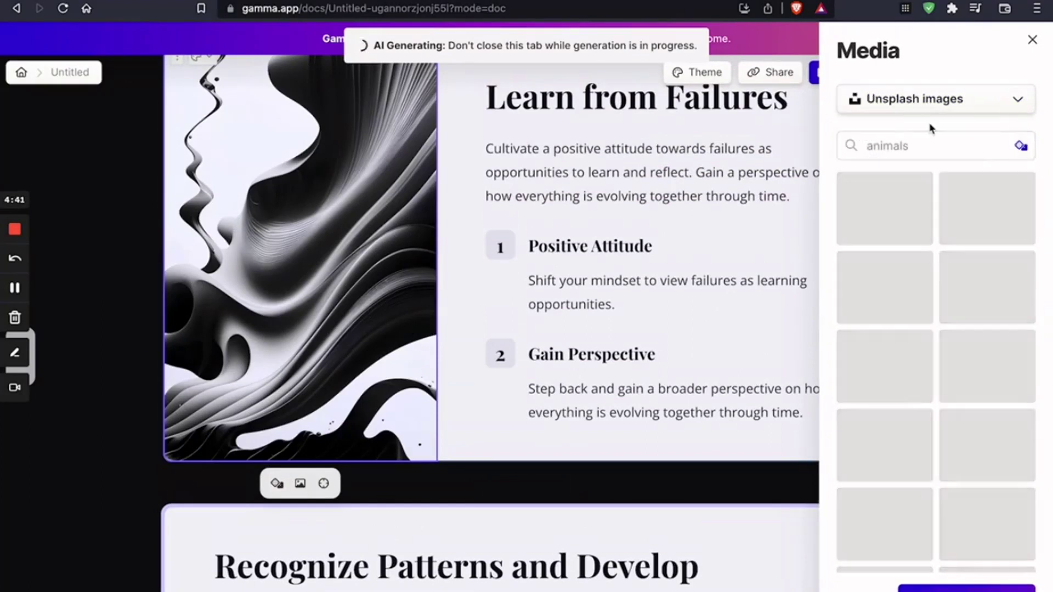
pyautogui.click(915, 109)
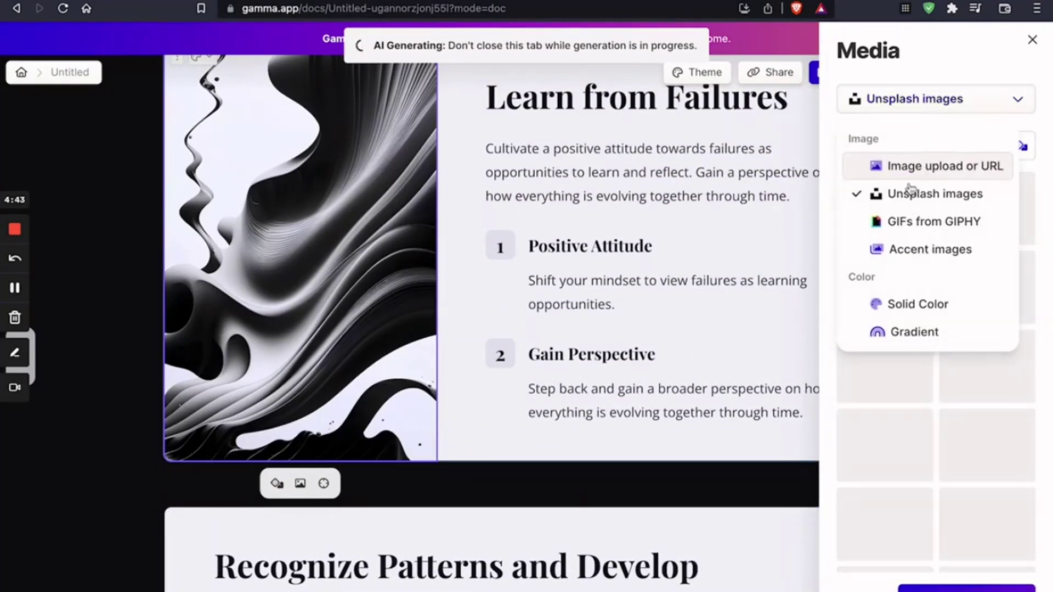
pyautogui.click(908, 218)
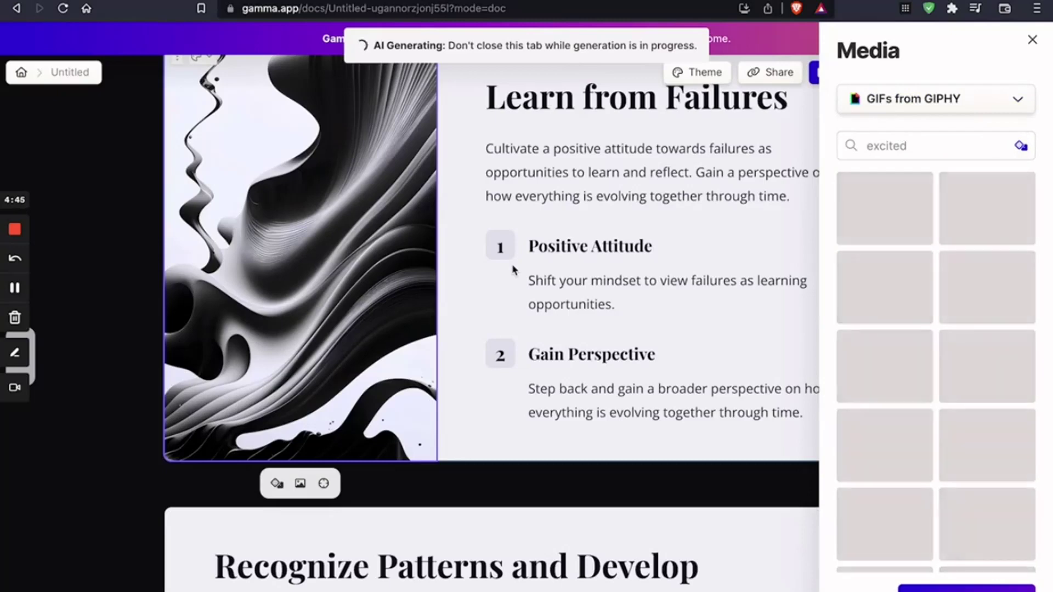
pyautogui.press('Escape')
pyautogui.scroll(15, 594, 177)
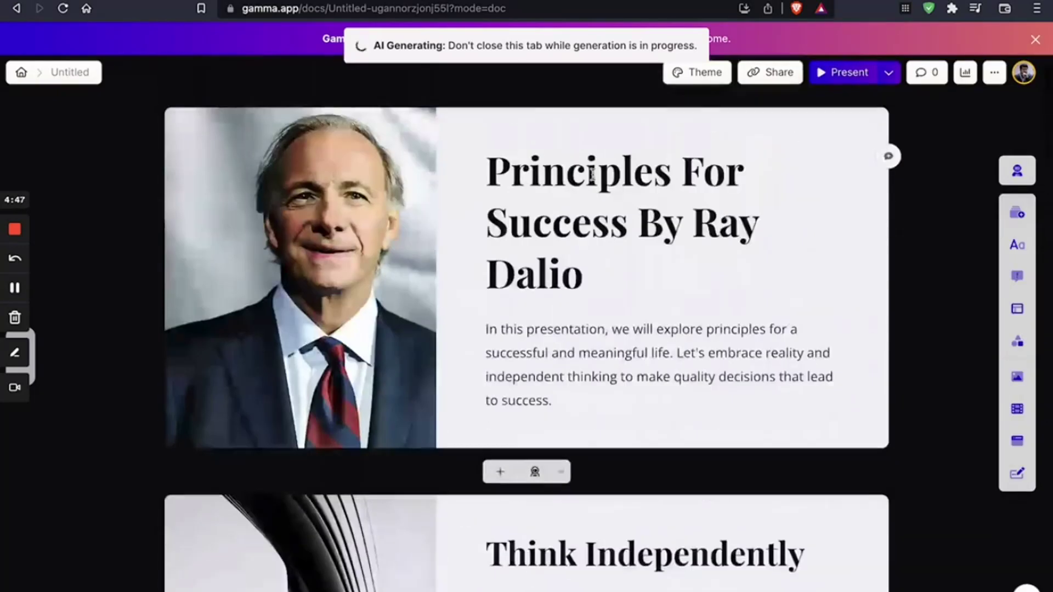
pyautogui.scroll(-20, 592, 174)
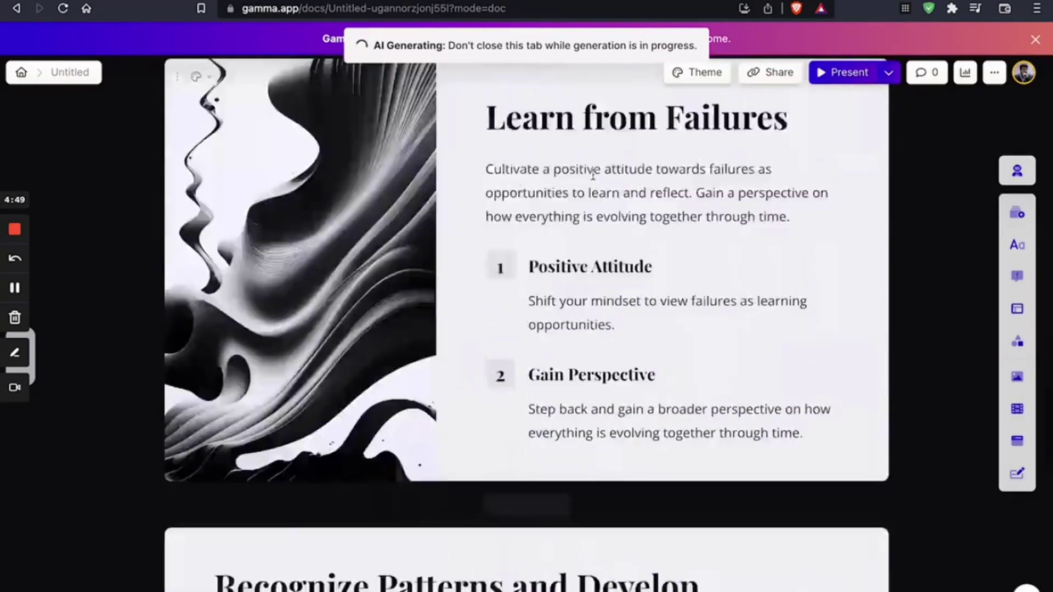
# Browse the tome.app AI feature sections, typing 'Athlete' along the way, then return to the hero.
pyautogui.scroll(20, 593, 174)
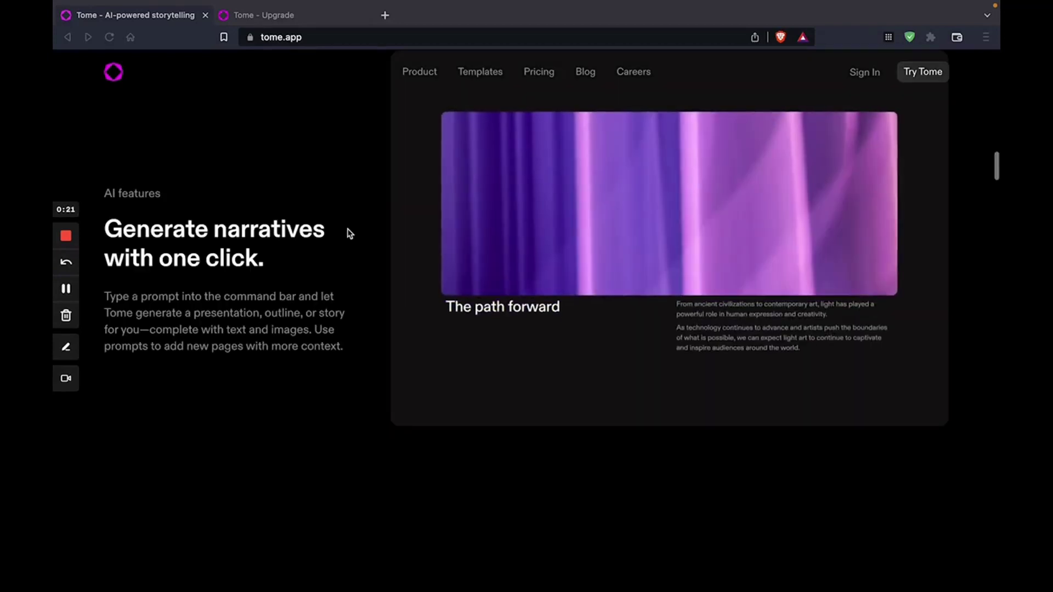
pyautogui.scroll(10, 348, 232)
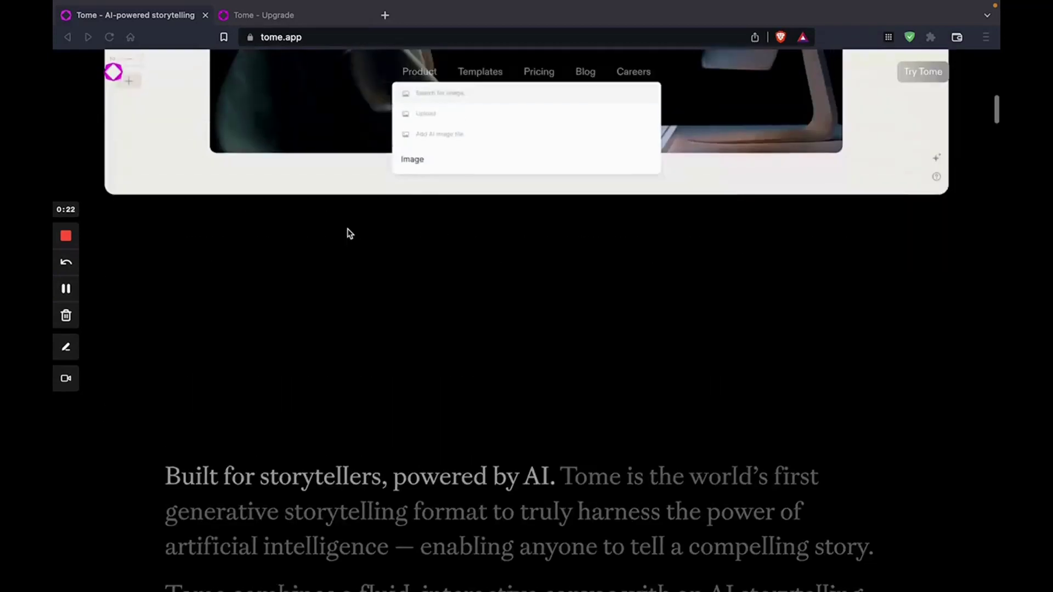
pyautogui.write('Athlete')
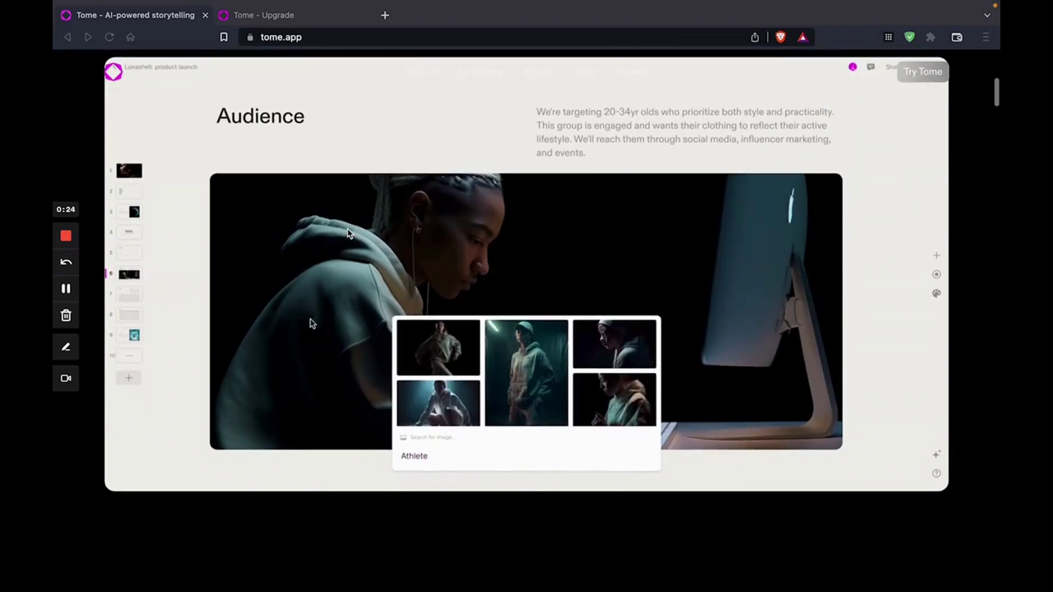
pyautogui.scroll(5, 347, 232)
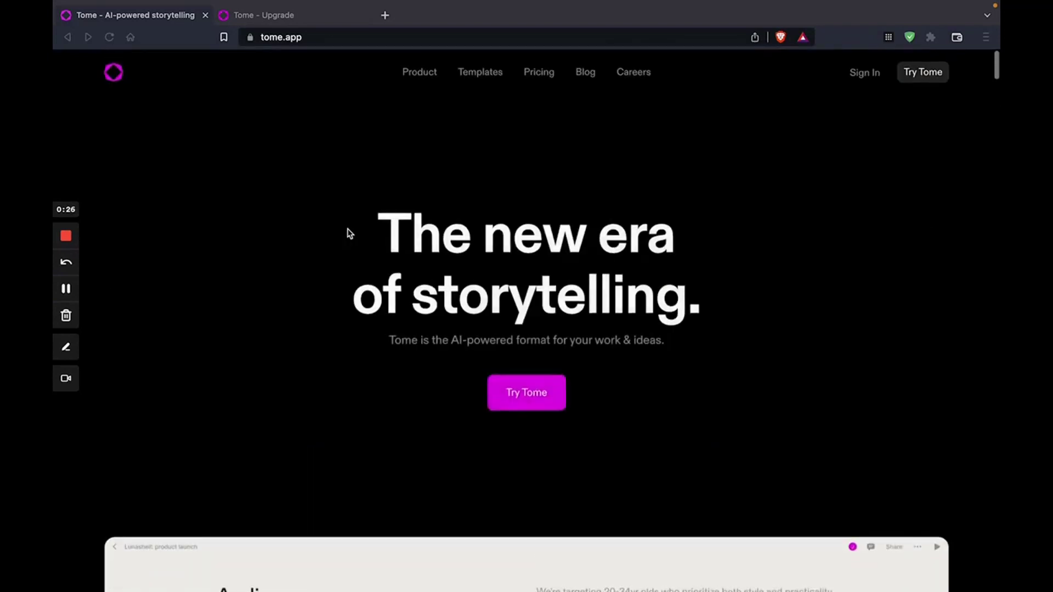
pyautogui.scroll(-5, 347, 232)
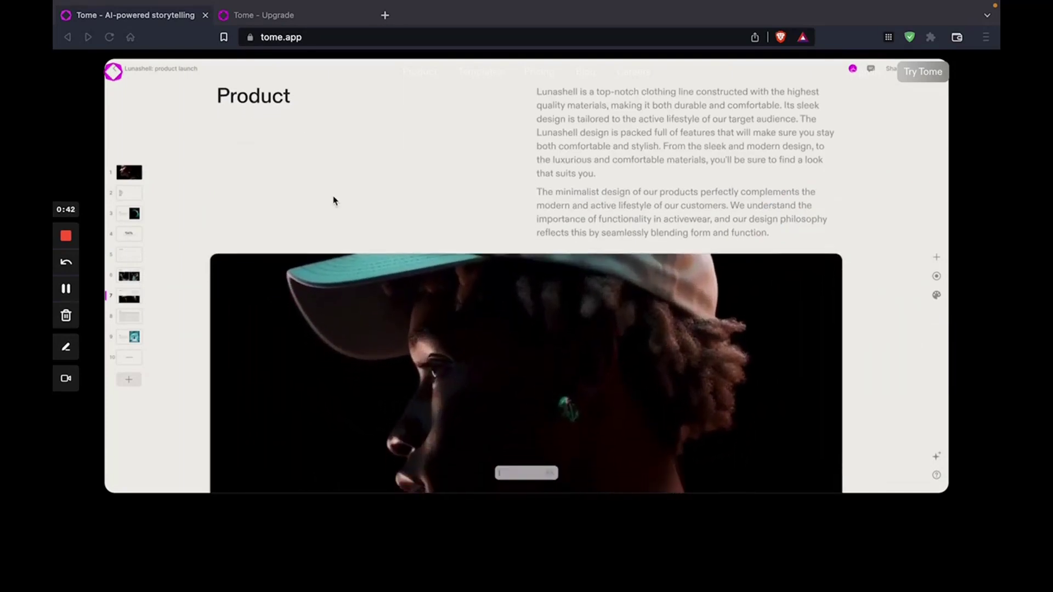
pyautogui.scroll(5, 331, 199)
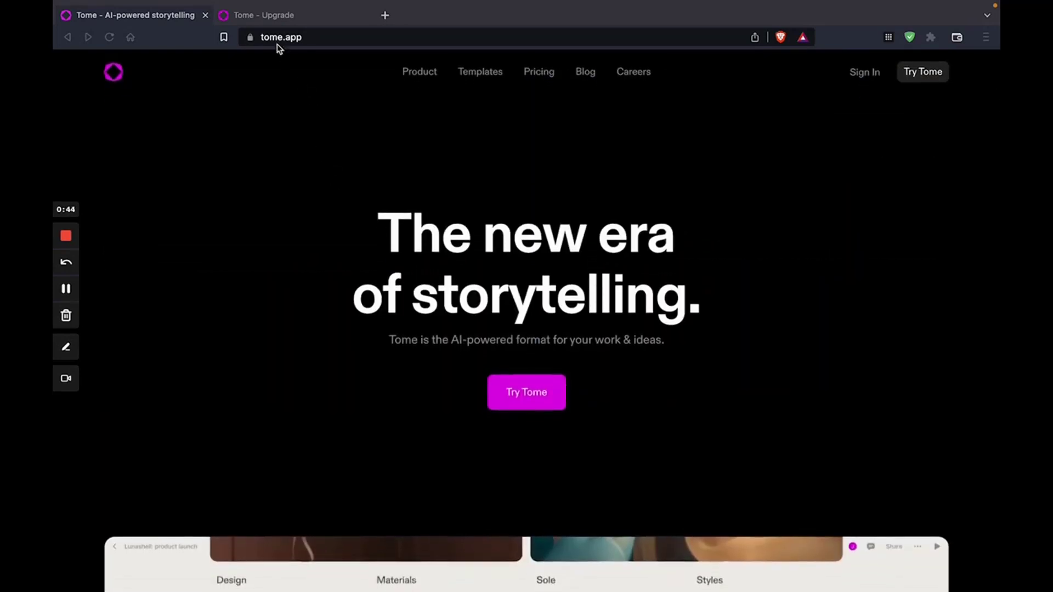
pyautogui.scroll(-10, 672, 296)
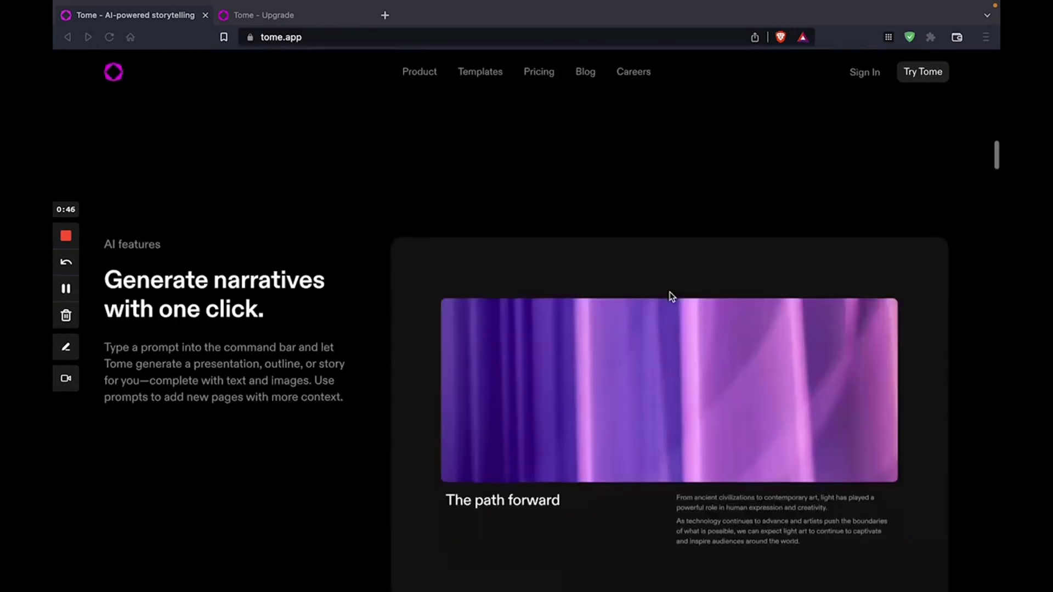
pyautogui.scroll(-3, 422, 295)
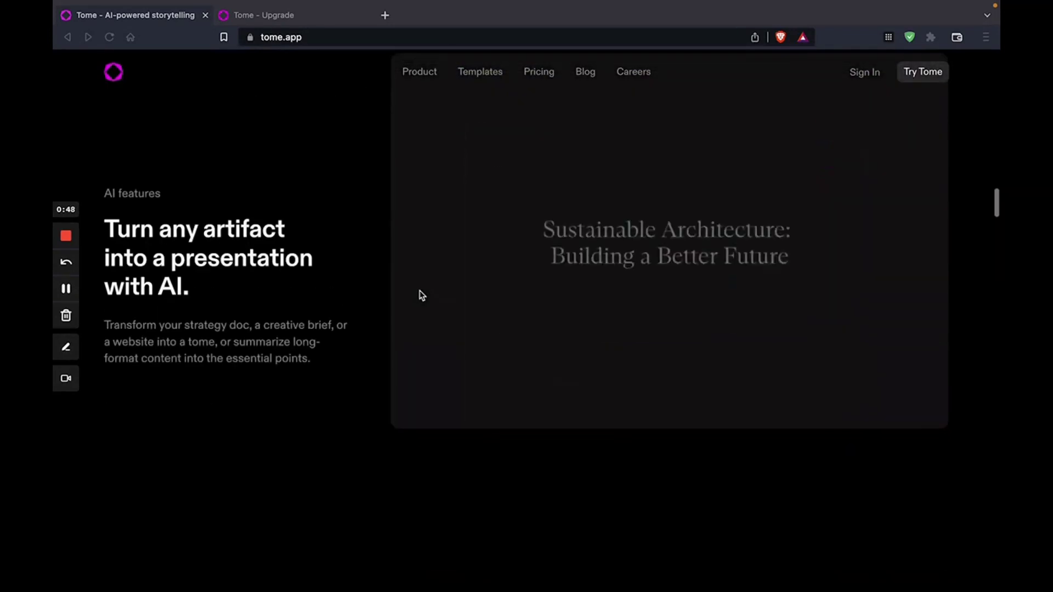
pyautogui.scroll(15, 421, 295)
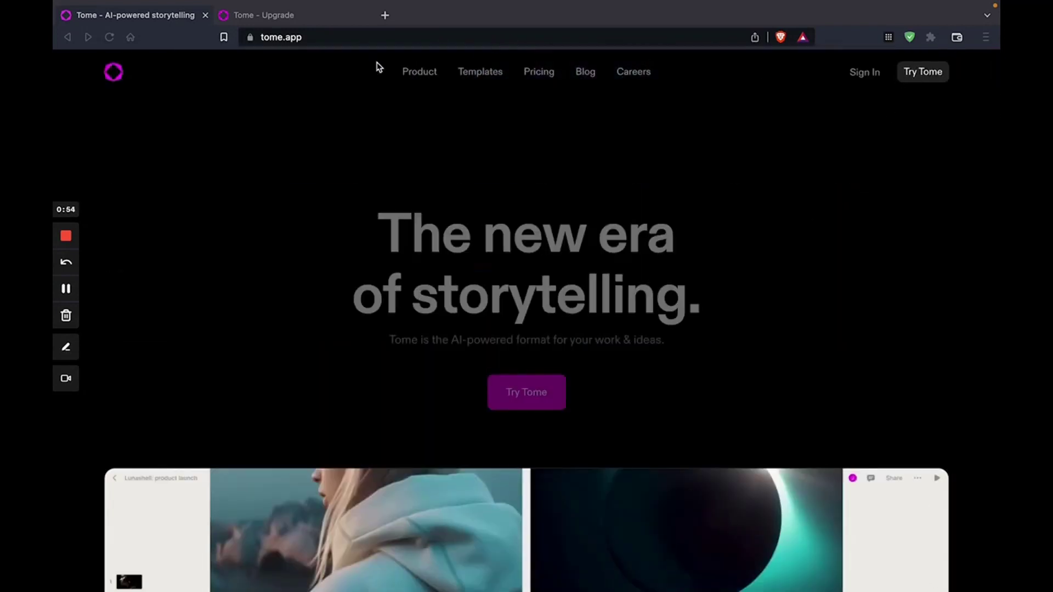
# On the Tome Upgrade page, pick the free Basic plan instead of Pro and continue.
pyautogui.click(284, 20)
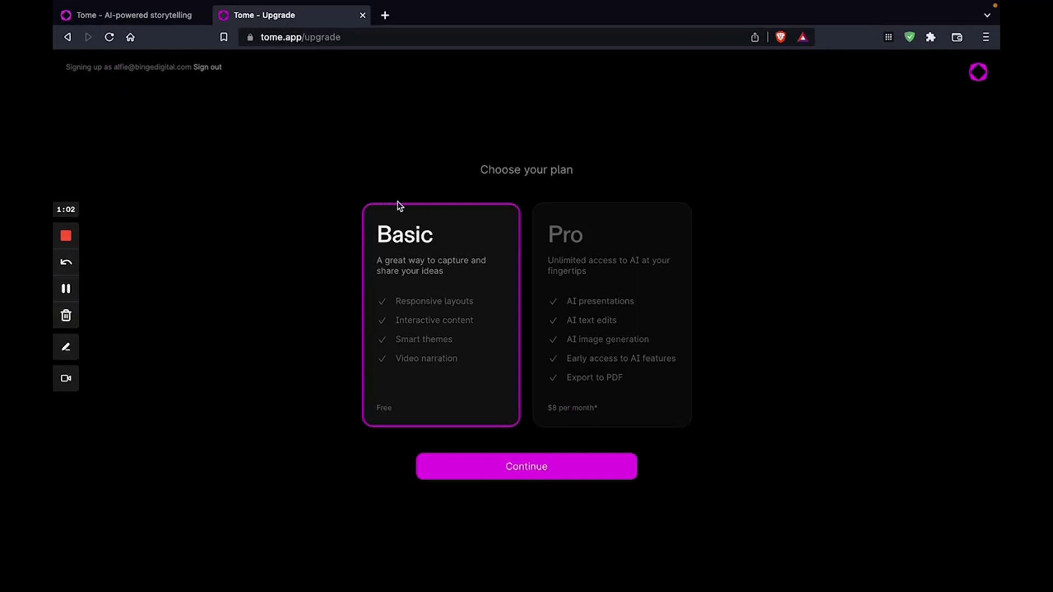
pyautogui.click(629, 287)
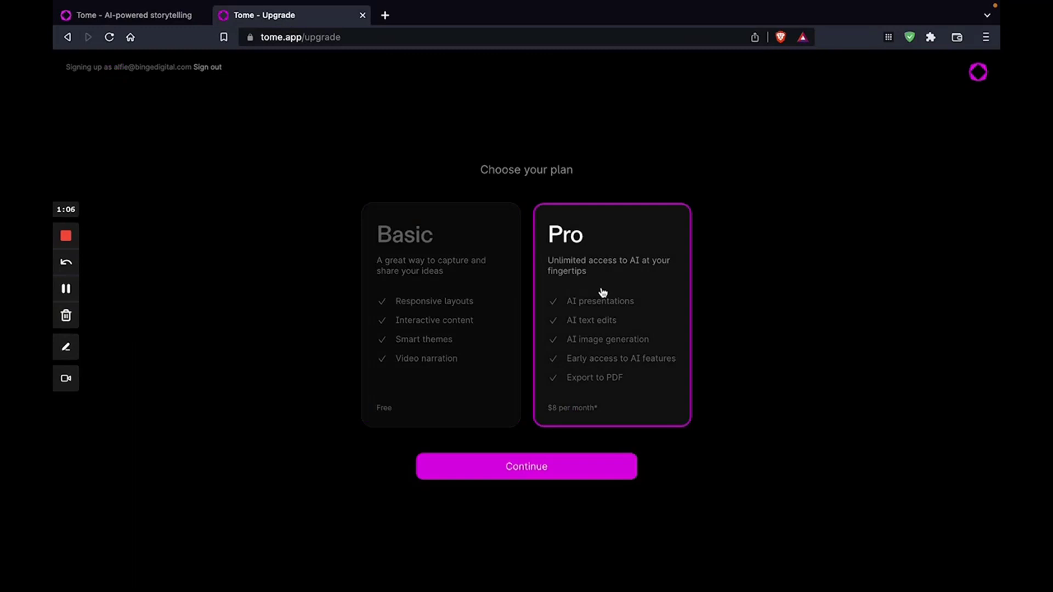
pyautogui.click(386, 292)
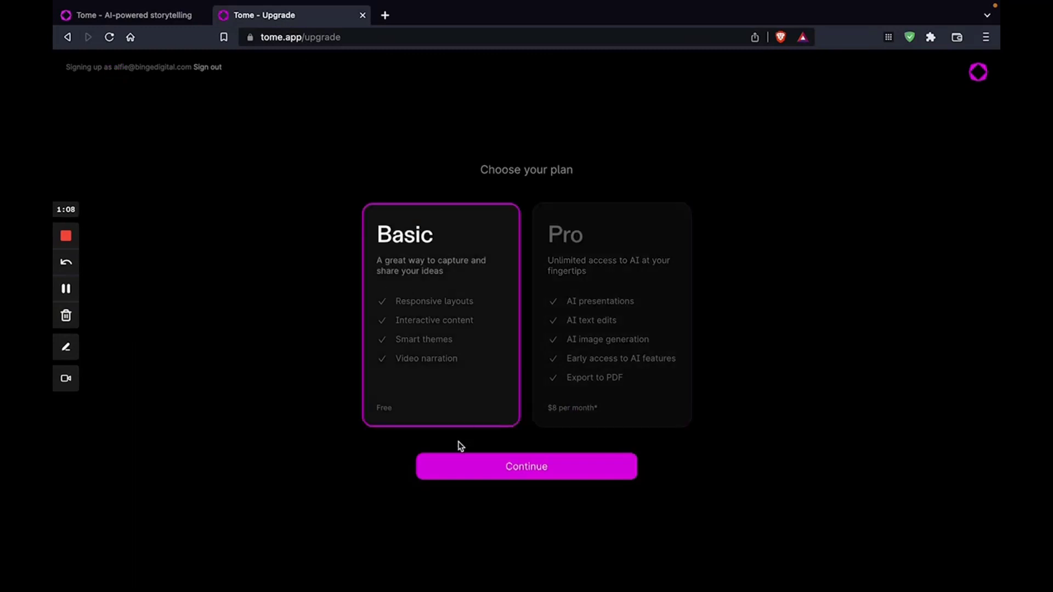
pyautogui.click(485, 471)
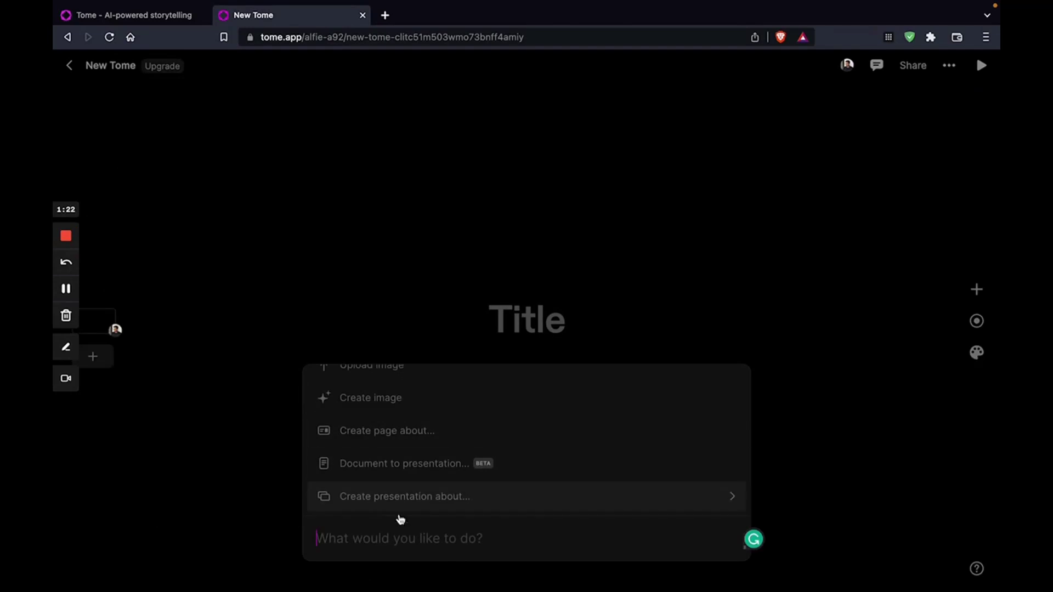
# Type 'make a pitch deck about an ai assisted hot air balloon com…' into Tome's prompt, fixing typos.
pyautogui.write('mak')
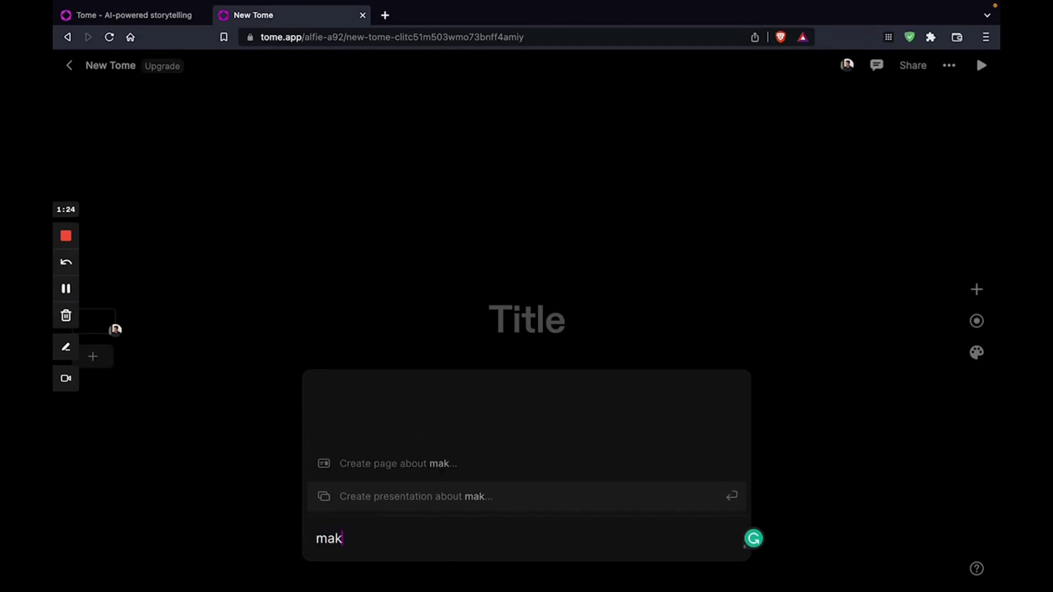
pyautogui.write('e a pitc')
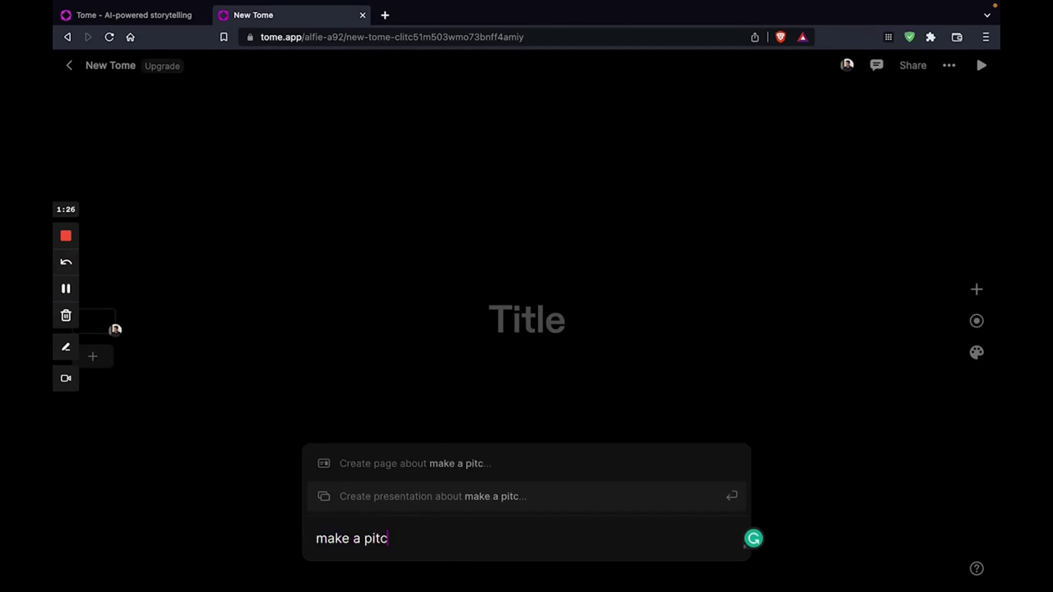
pyautogui.write('h deck abo')
pyautogui.press('BackSpace')
pyautogui.write('bo')
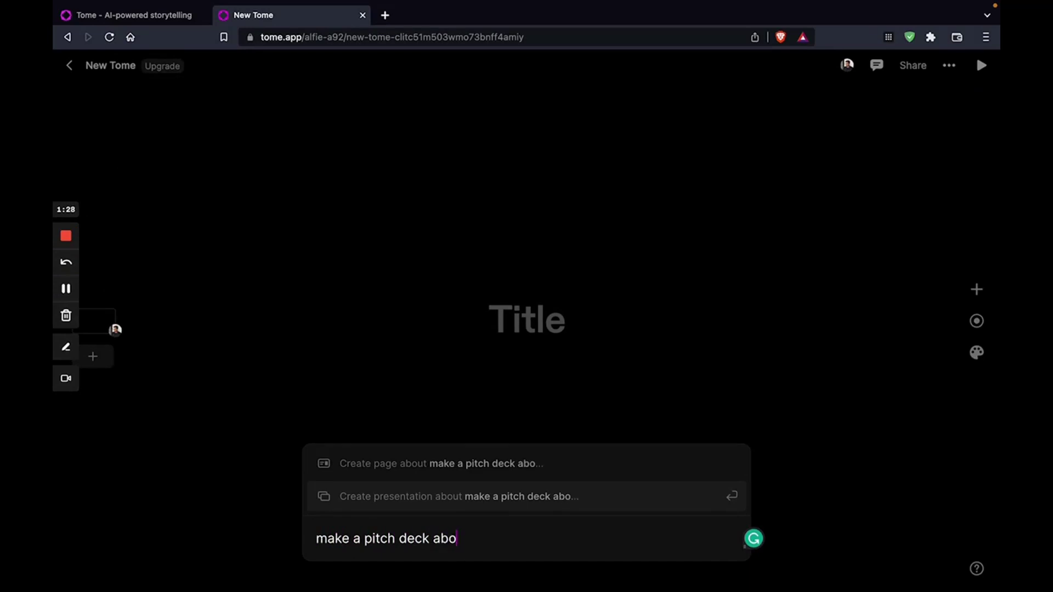
pyautogui.write('ut an ai p')
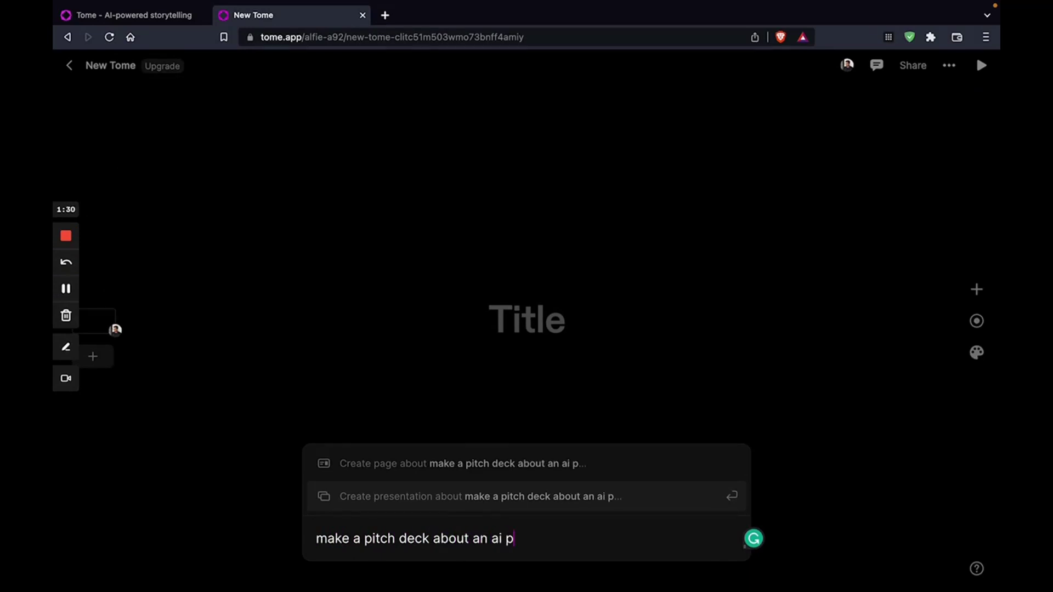
pyautogui.write('owered')
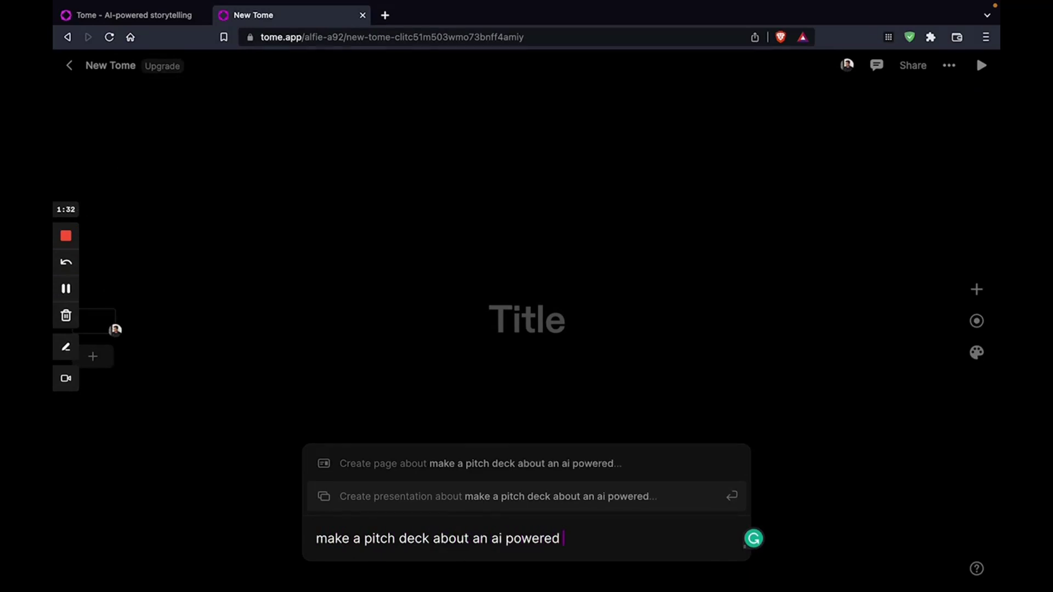
pyautogui.press('BackSpace')
pyautogui.press('BackSpace')
pyautogui.press('BackSpace')
pyautogui.press('BackSpace')
pyautogui.press('BackSpace')
pyautogui.press('BackSpace')
pyautogui.press('BackSpace')
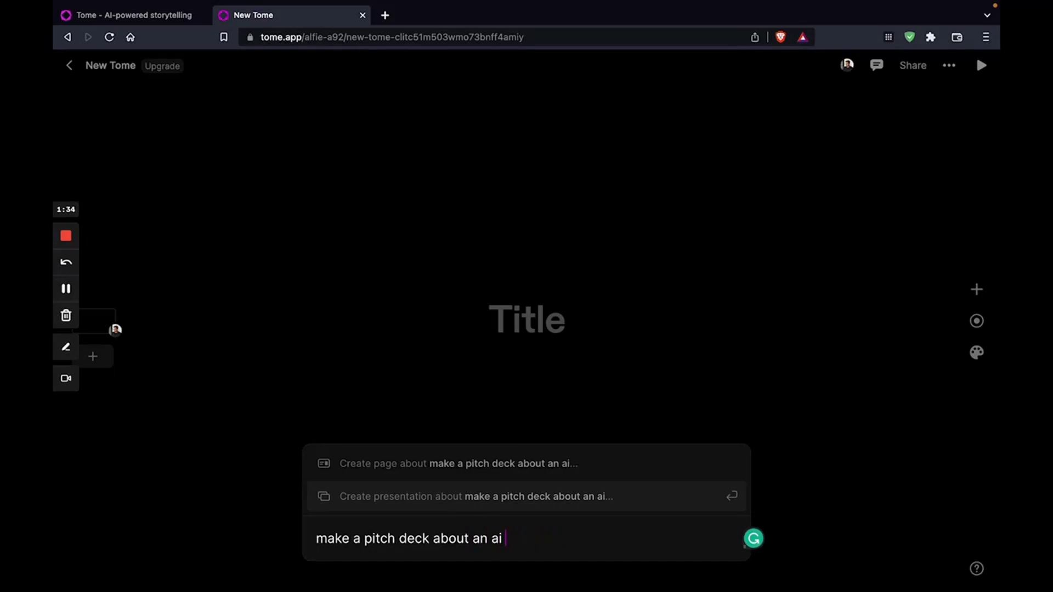
pyautogui.write('assisted ')
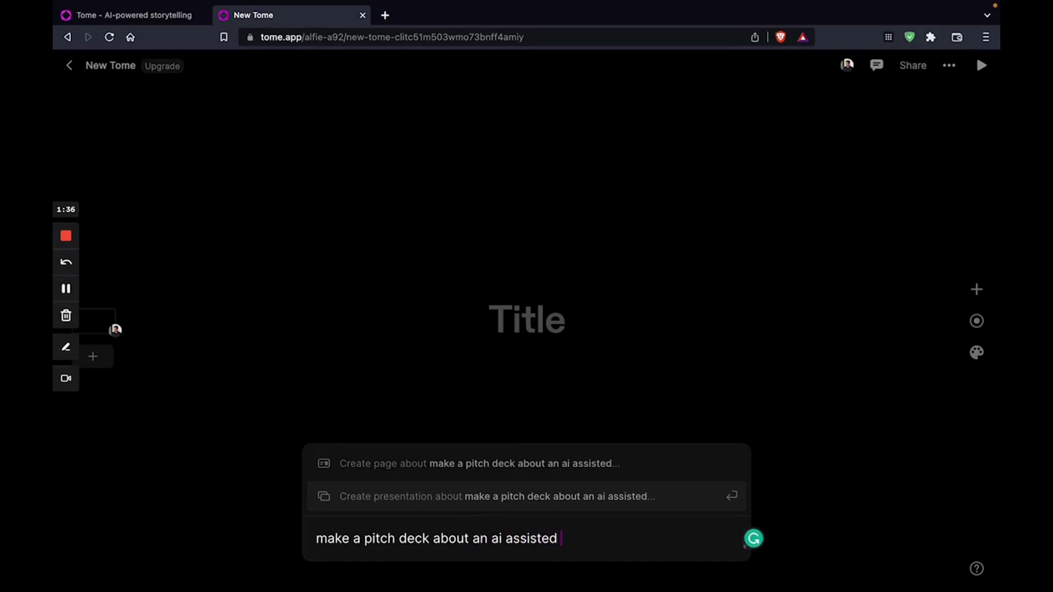
pyautogui.write('hot air balloon company')
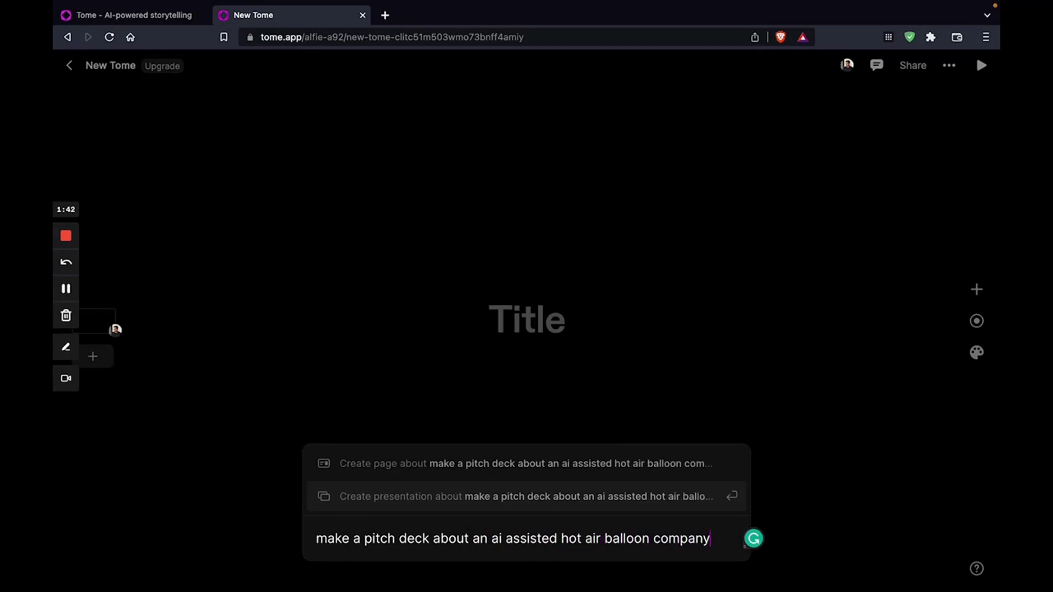
# Submit the prompt to generate the eight-page 'Soaring with AI' hot air balloon deck.
pyautogui.press('Return')
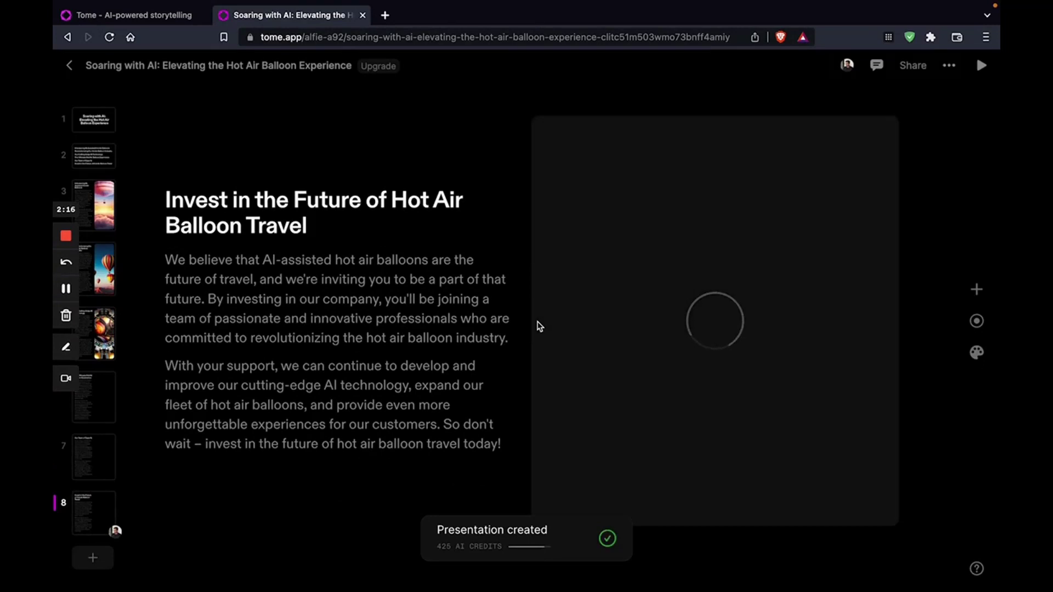
# On slide 3, check the balloon image's actions and glance at the Set theme panel.
pyautogui.click(107, 189)
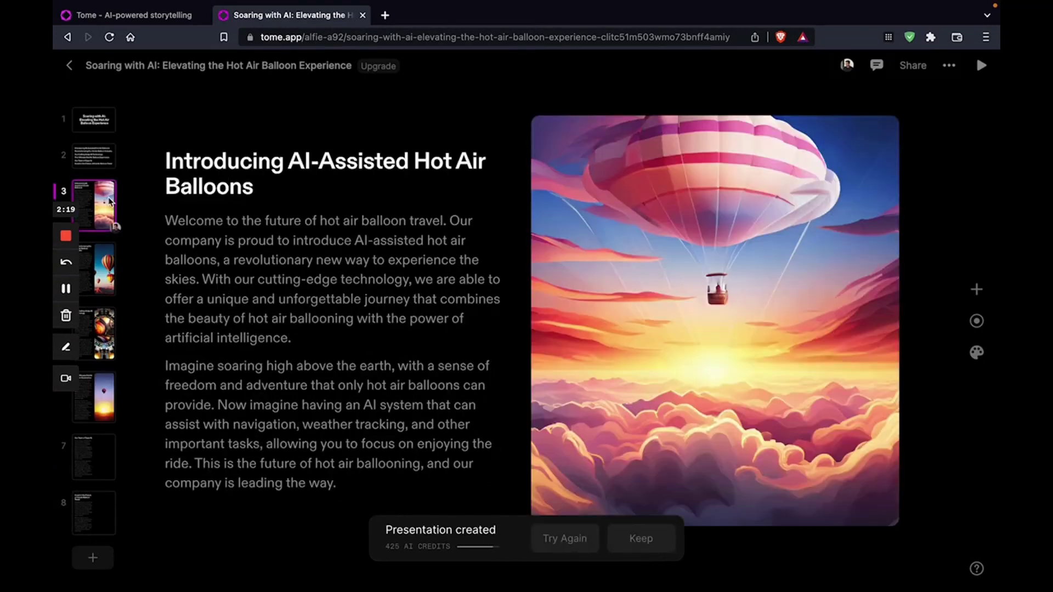
pyautogui.click(660, 235)
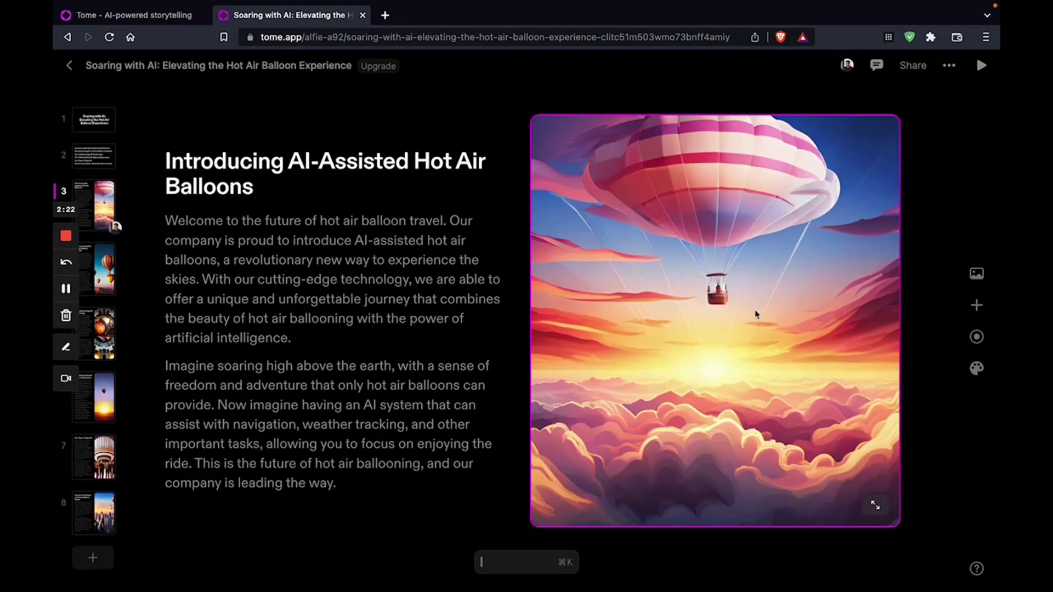
pyautogui.rightClick(687, 252)
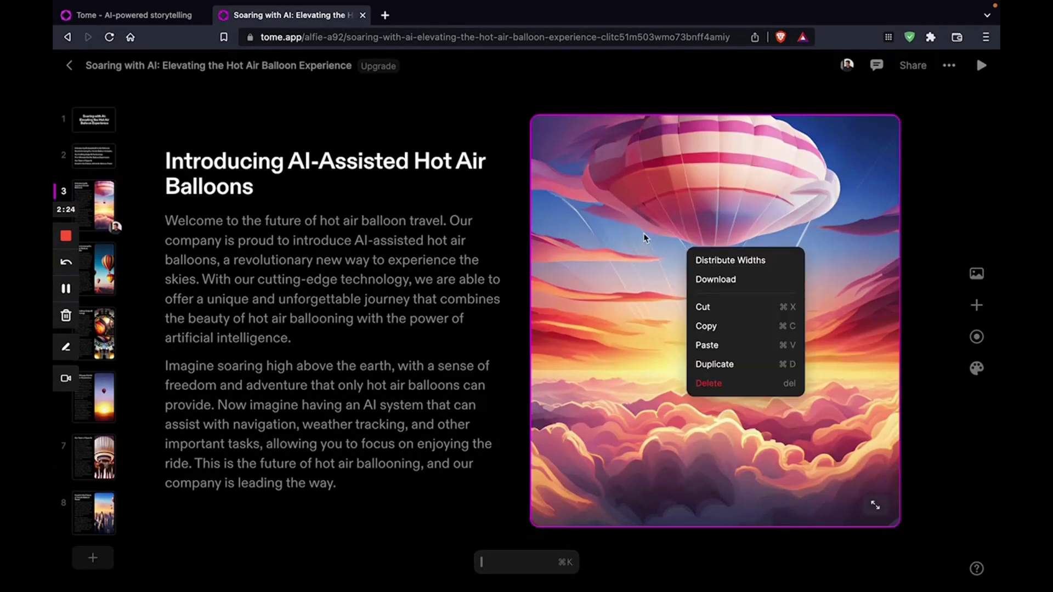
pyautogui.click(639, 203)
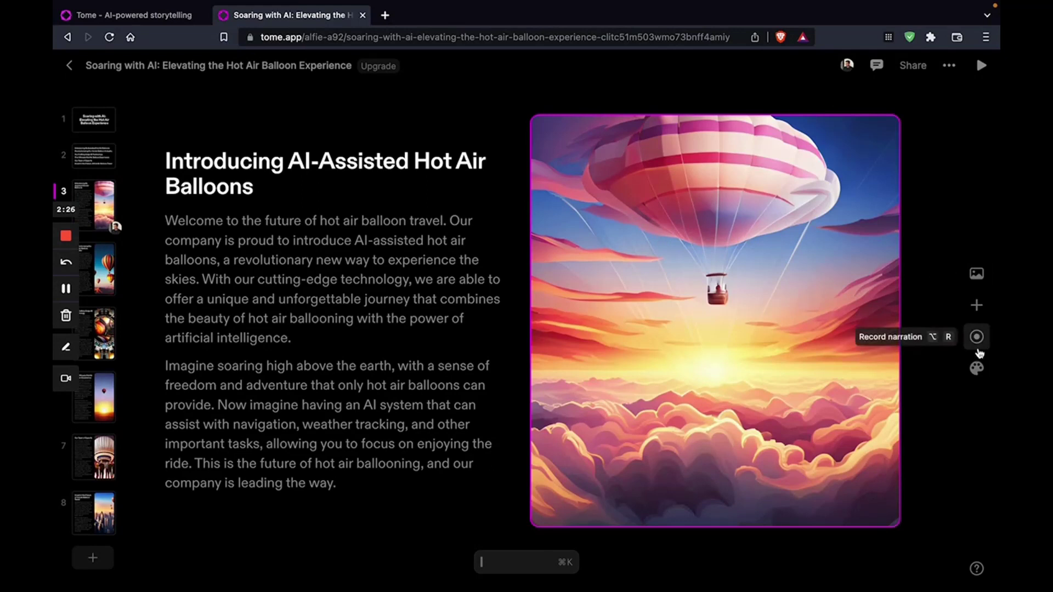
pyautogui.click(978, 367)
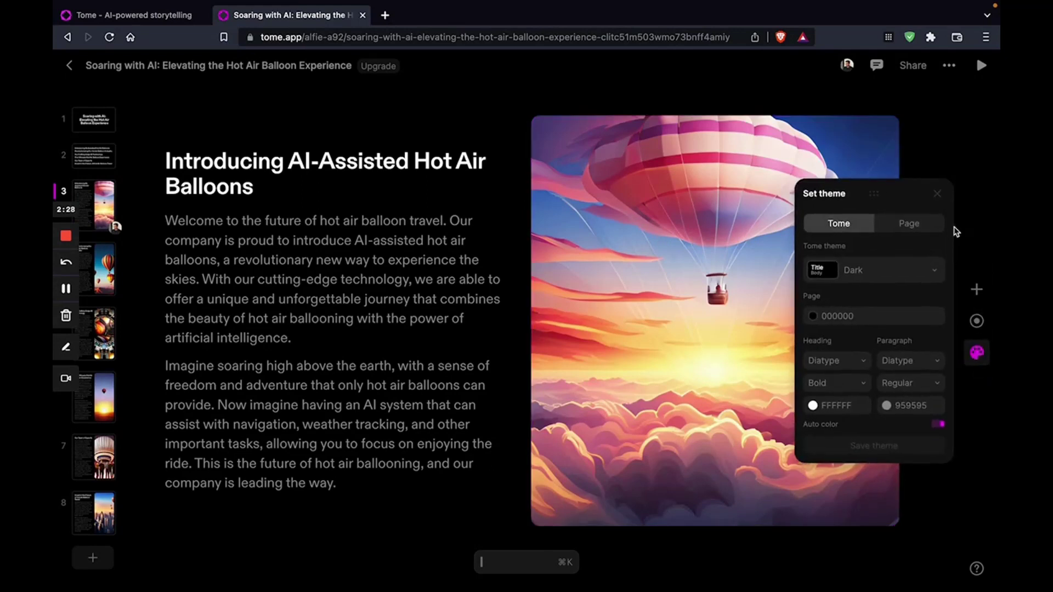
pyautogui.click(961, 204)
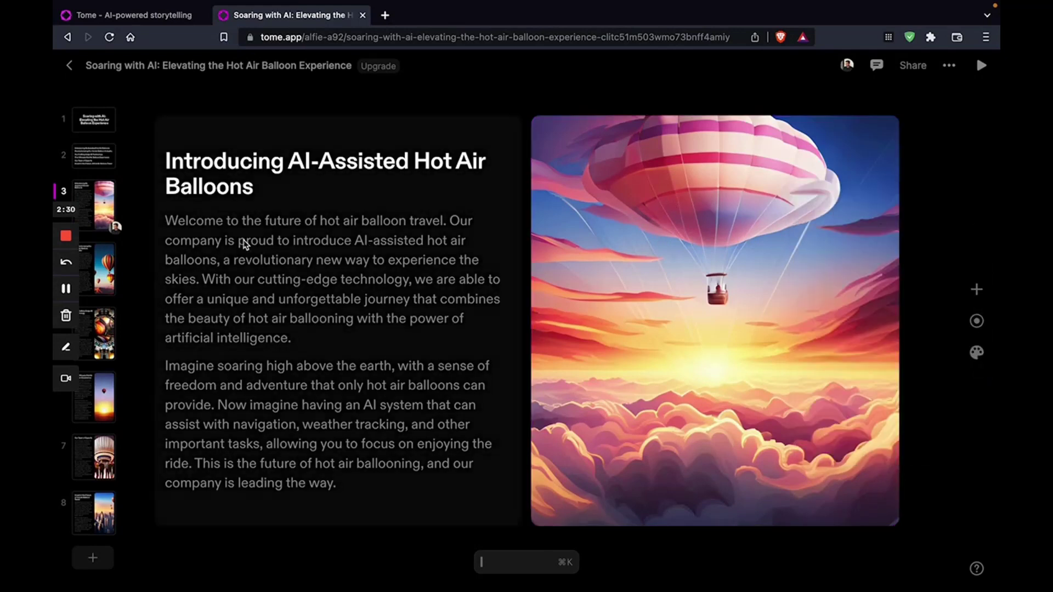
# Page through the deck from the title slide to Invest in the Future of Hot Air Balloon Travel.
pyautogui.click(100, 130)
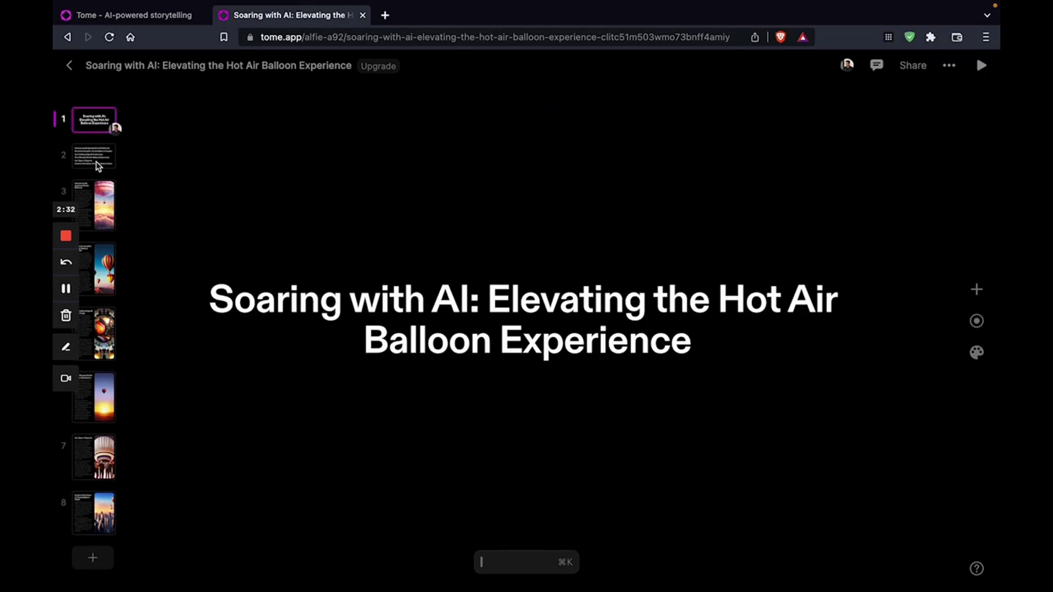
pyautogui.click(99, 190)
pyautogui.click(97, 166)
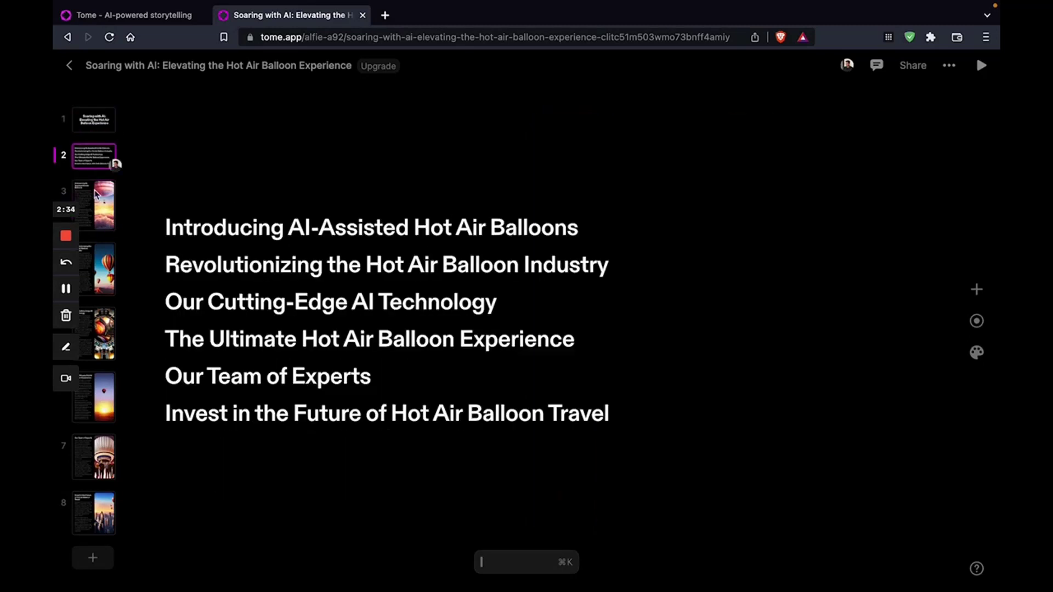
pyautogui.click(105, 262)
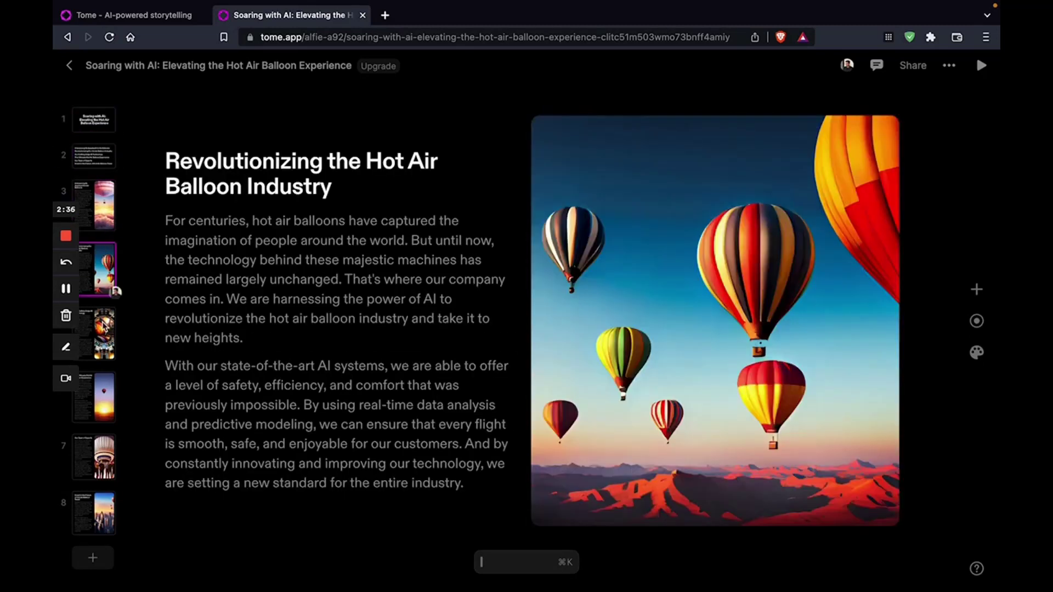
pyautogui.click(104, 326)
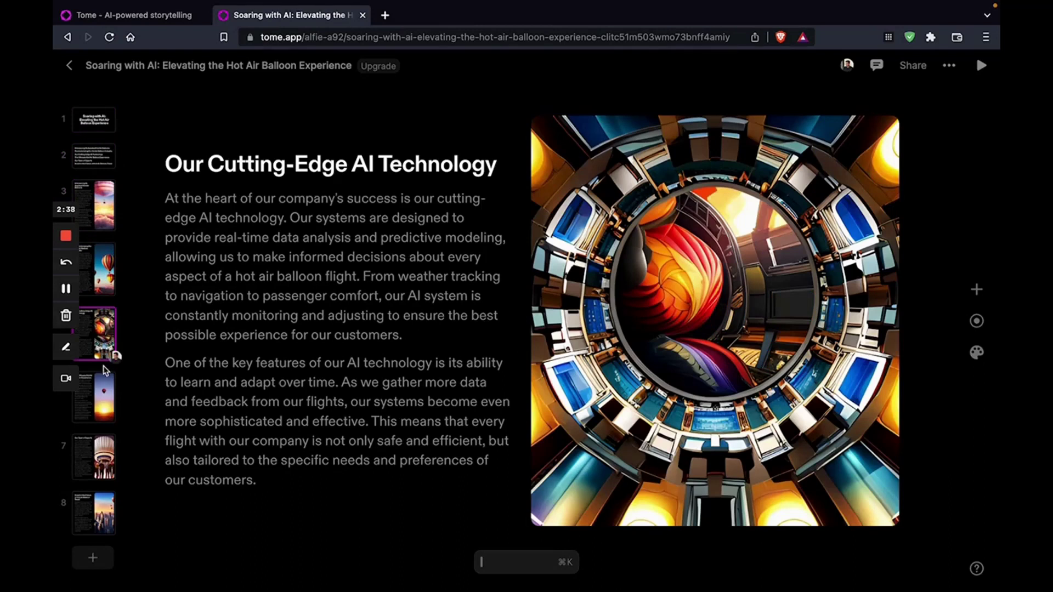
pyautogui.click(106, 380)
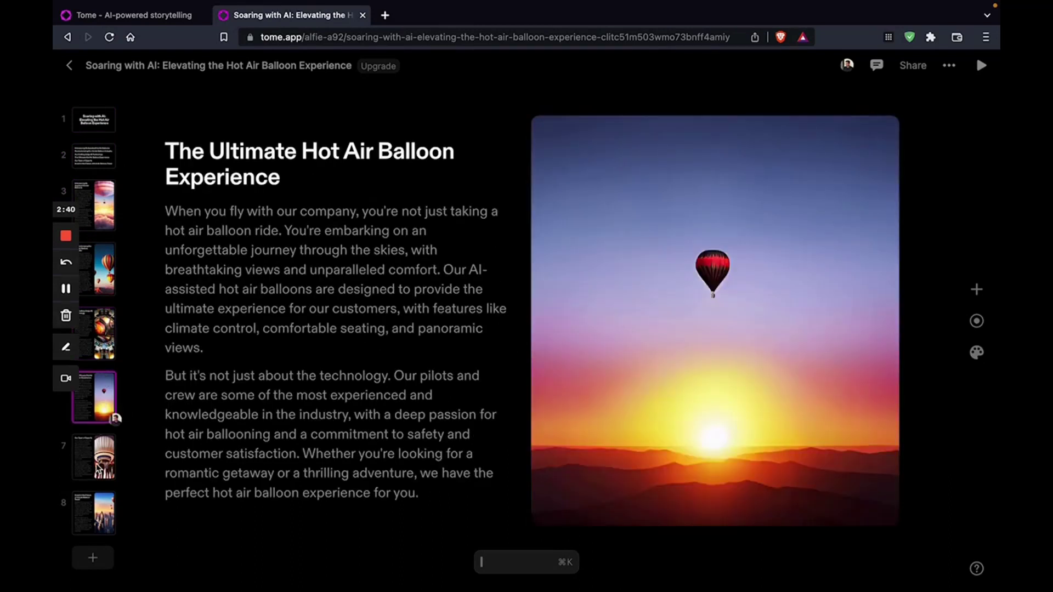
pyautogui.click(99, 469)
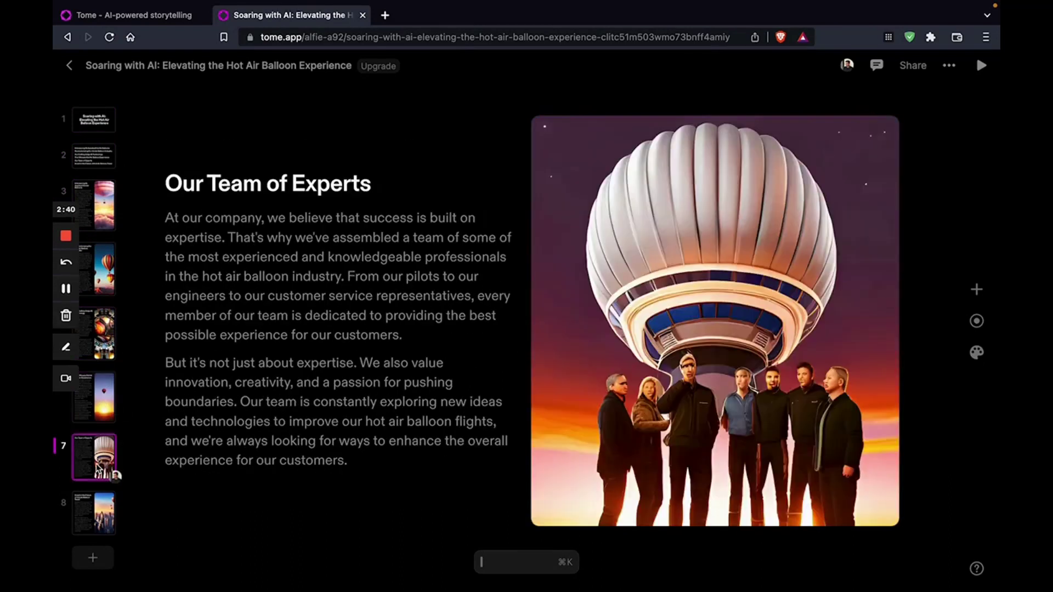
pyautogui.click(94, 503)
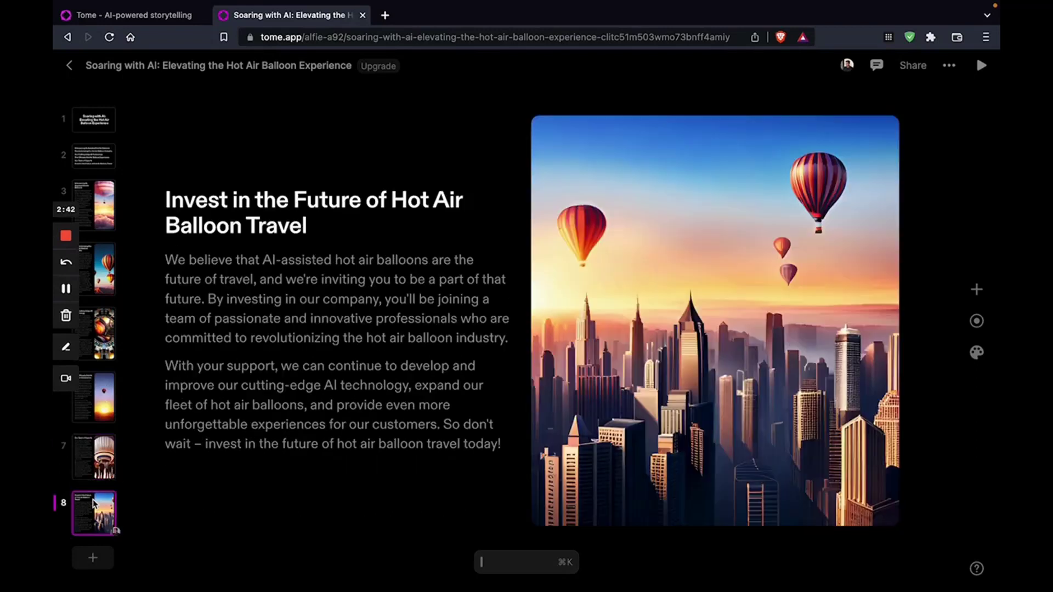
# Go back via the title and headings slides to Introducing AI-Assisted Hot Air Balloons.
pyautogui.click(99, 123)
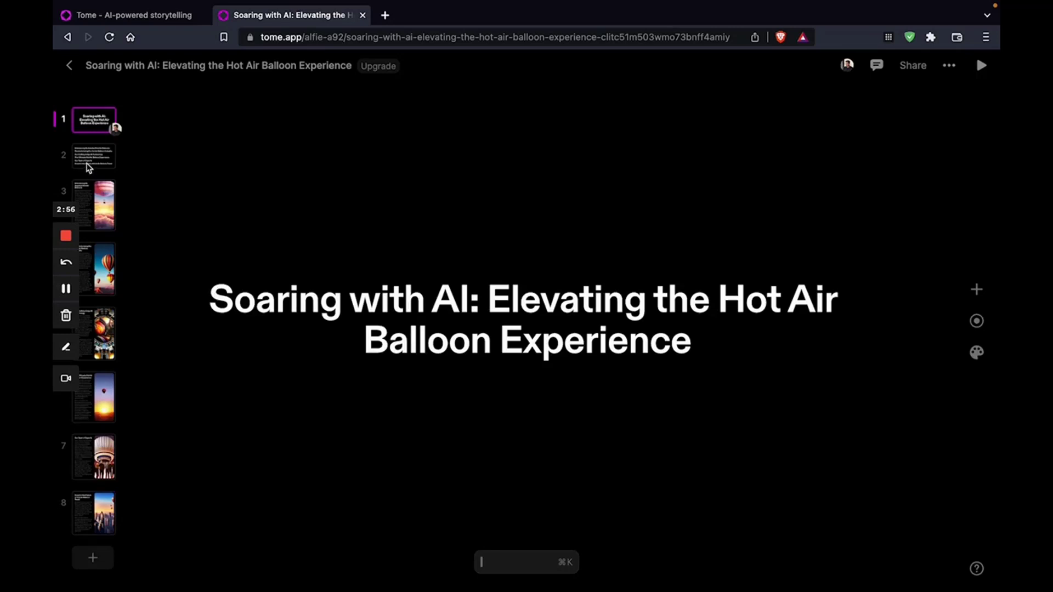
pyautogui.click(88, 167)
pyautogui.click(99, 196)
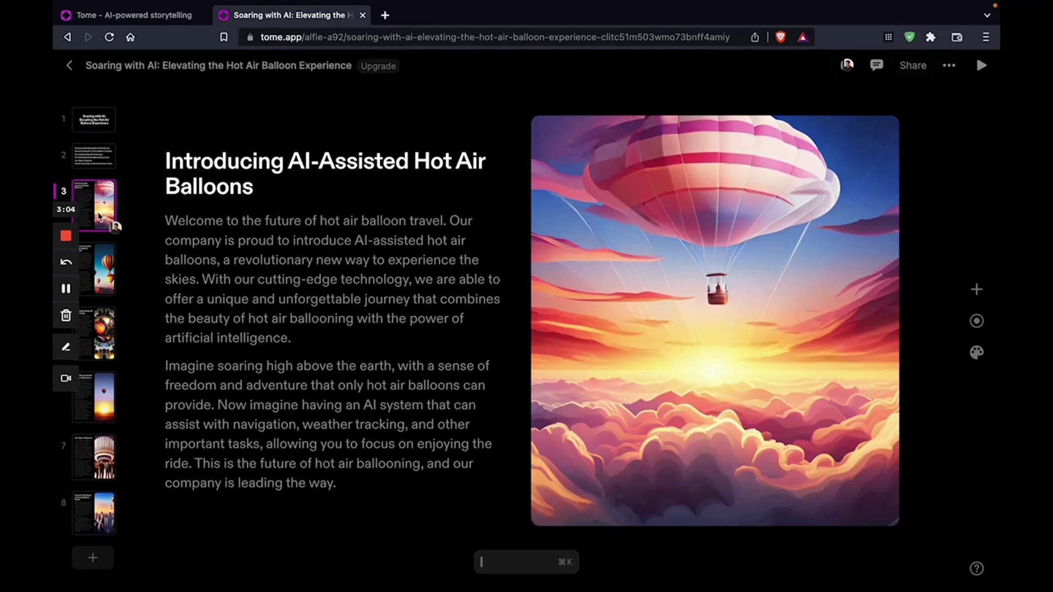
# On the Our Cutting-Edge AI Technology slide, apply the Canary deck theme.
pyautogui.click(97, 267)
pyautogui.click(106, 319)
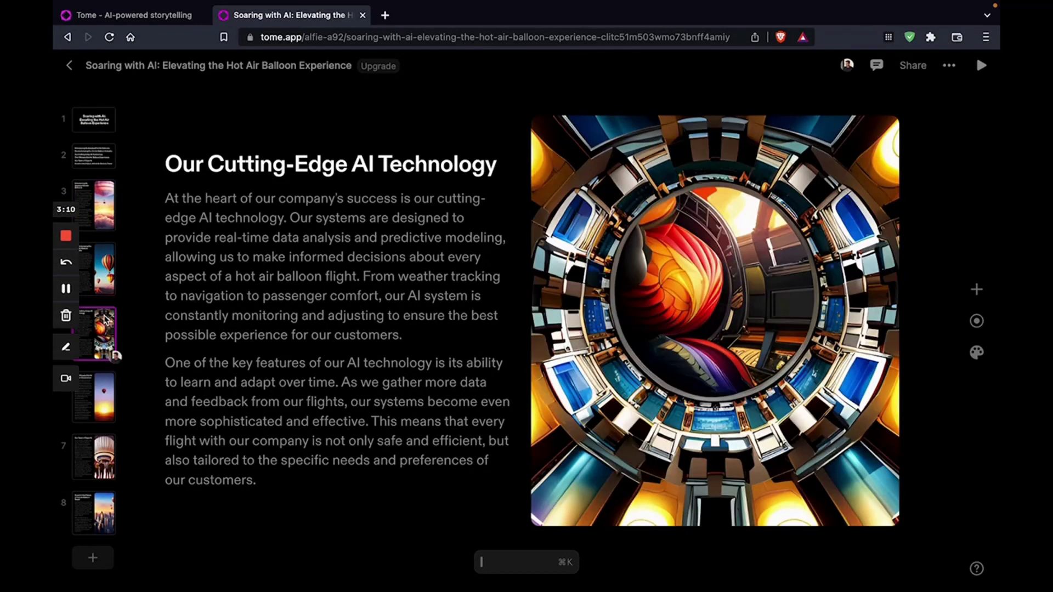
pyautogui.click(418, 259)
pyautogui.tripleClick(419, 259)
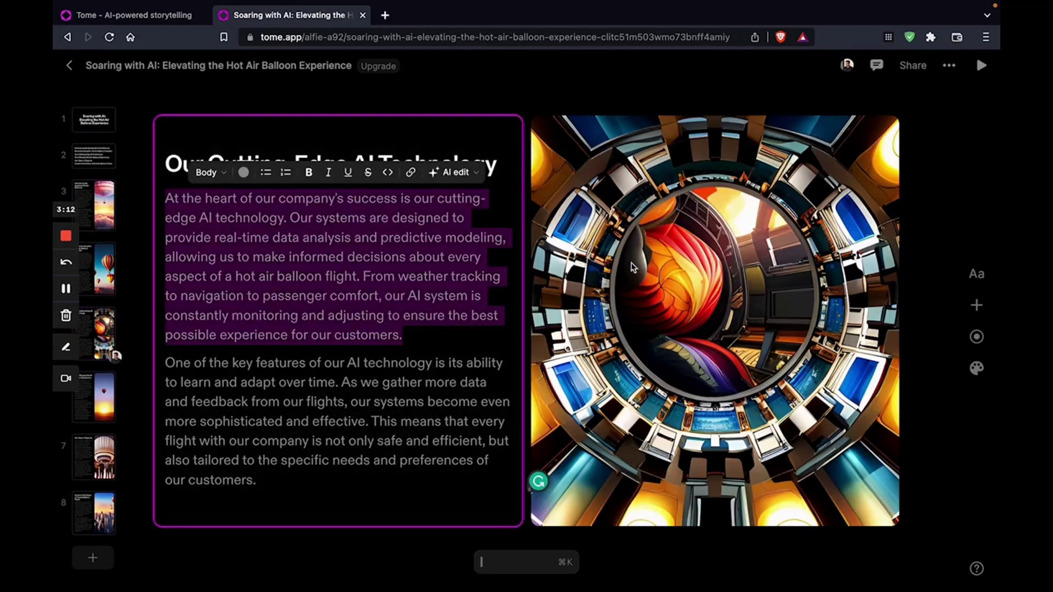
pyautogui.click(976, 366)
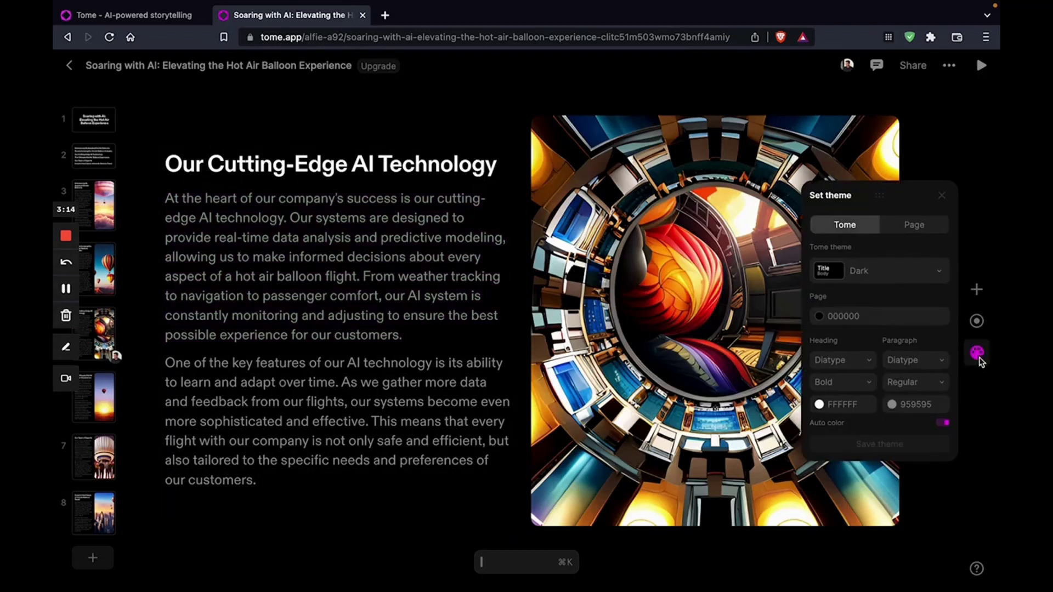
pyautogui.click(884, 270)
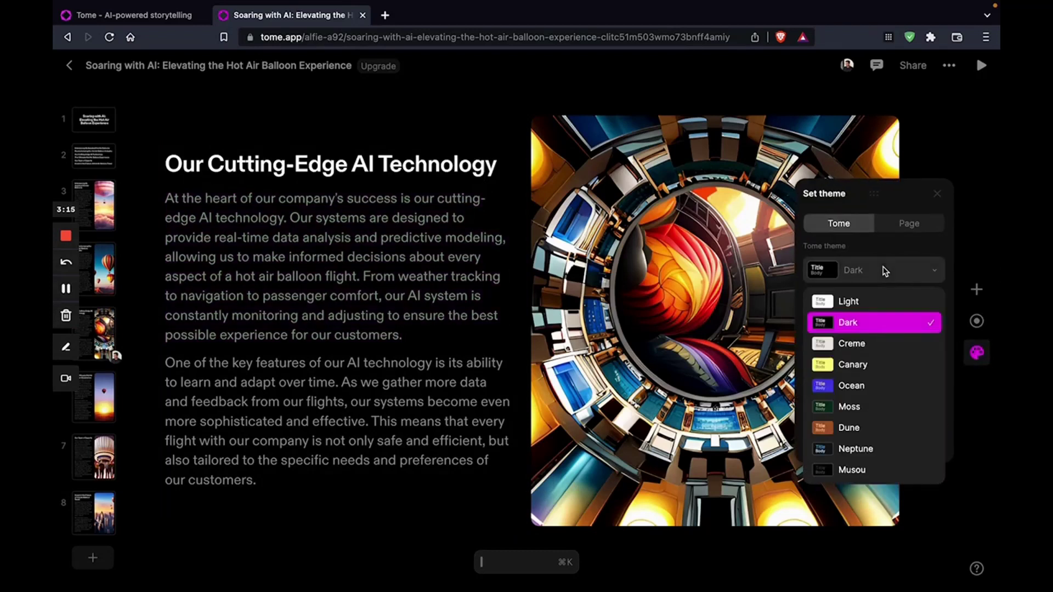
pyautogui.click(858, 369)
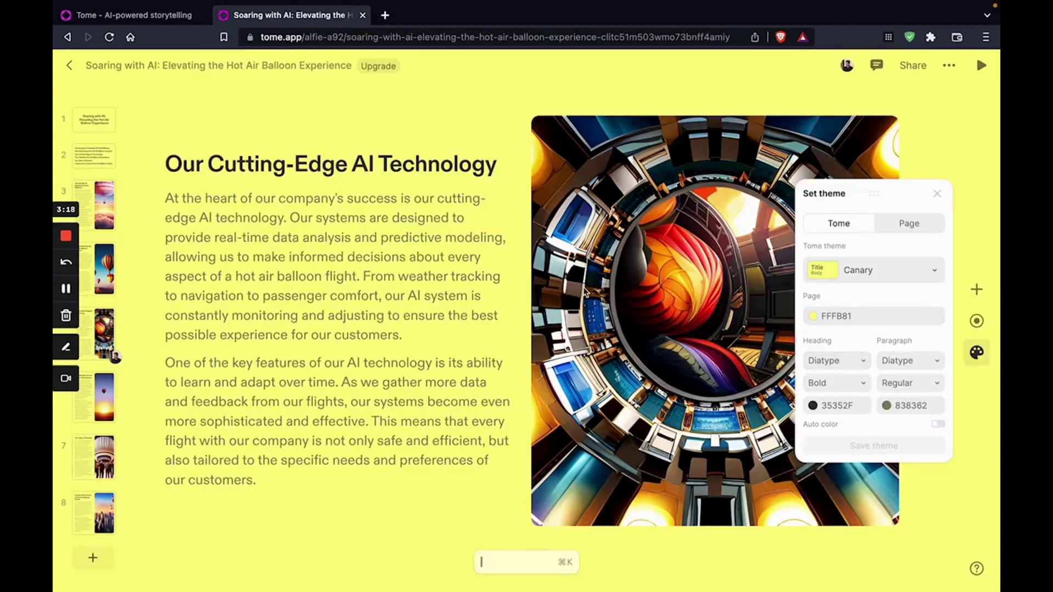
# Review slides 1–4 in the Canary colours, returning to the AI technology slide.
pyautogui.click(102, 116)
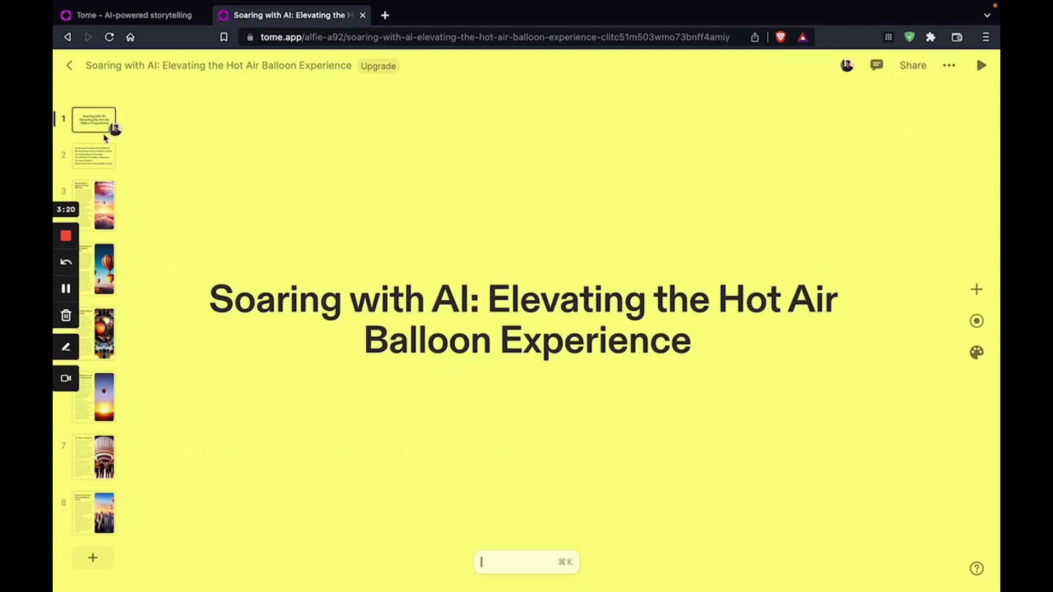
pyautogui.click(108, 156)
pyautogui.click(110, 198)
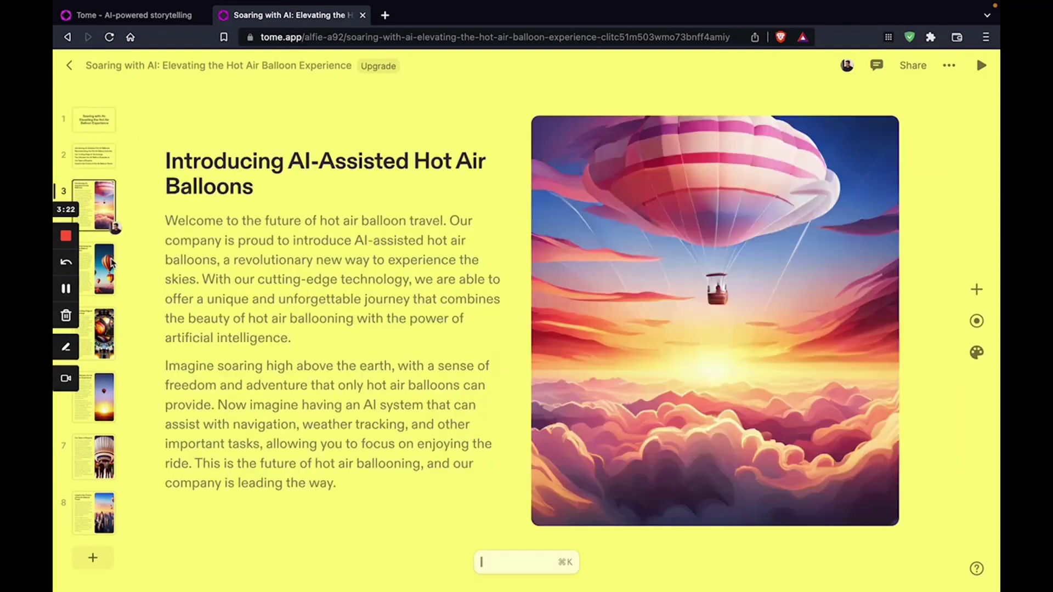
pyautogui.click(112, 262)
pyautogui.click(108, 336)
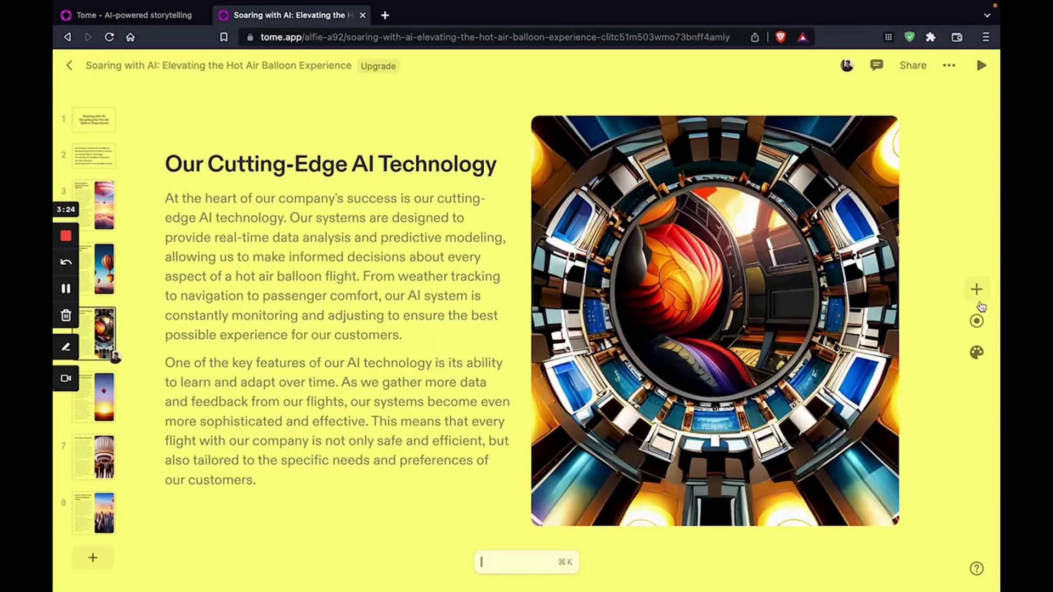
# Switch the deck theme to Creme and close the Set theme panel.
pyautogui.click(976, 351)
pyautogui.click(849, 271)
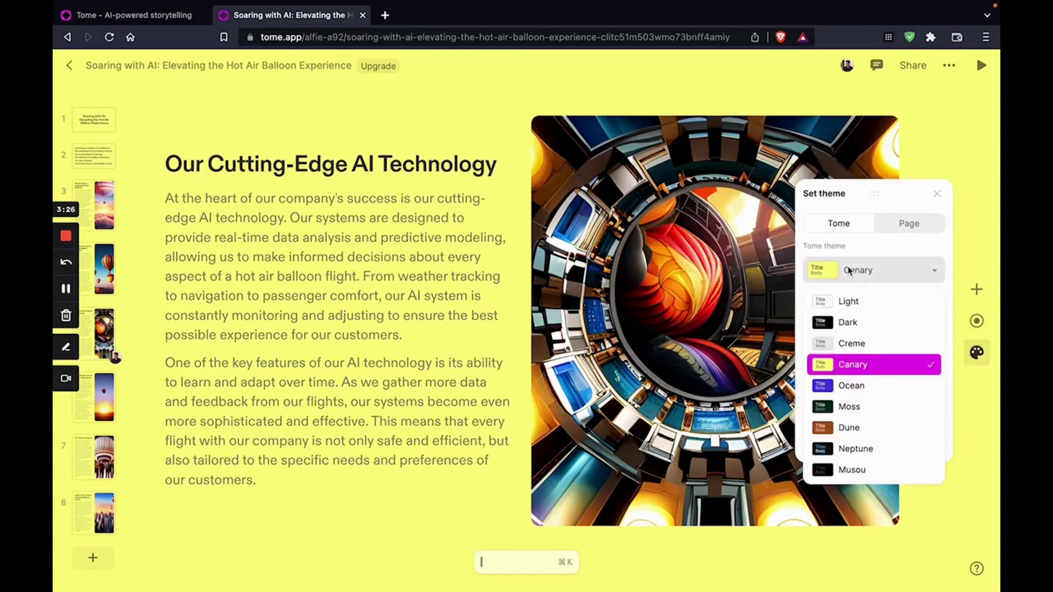
pyautogui.click(851, 345)
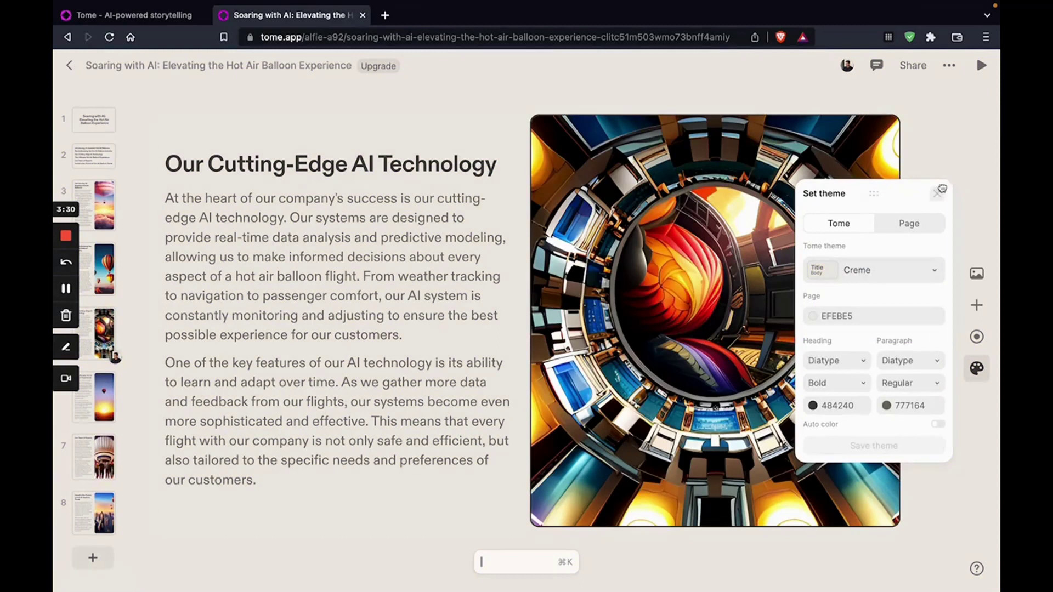
pyautogui.click(937, 194)
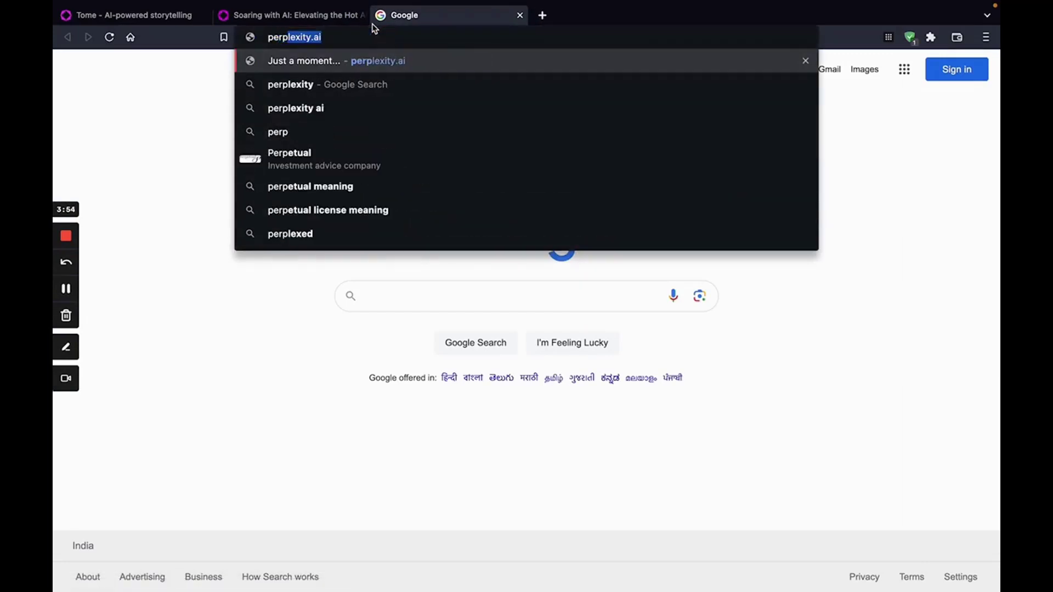
# Load perplexity.ai in the new Brave tab.
pyautogui.press('Return')
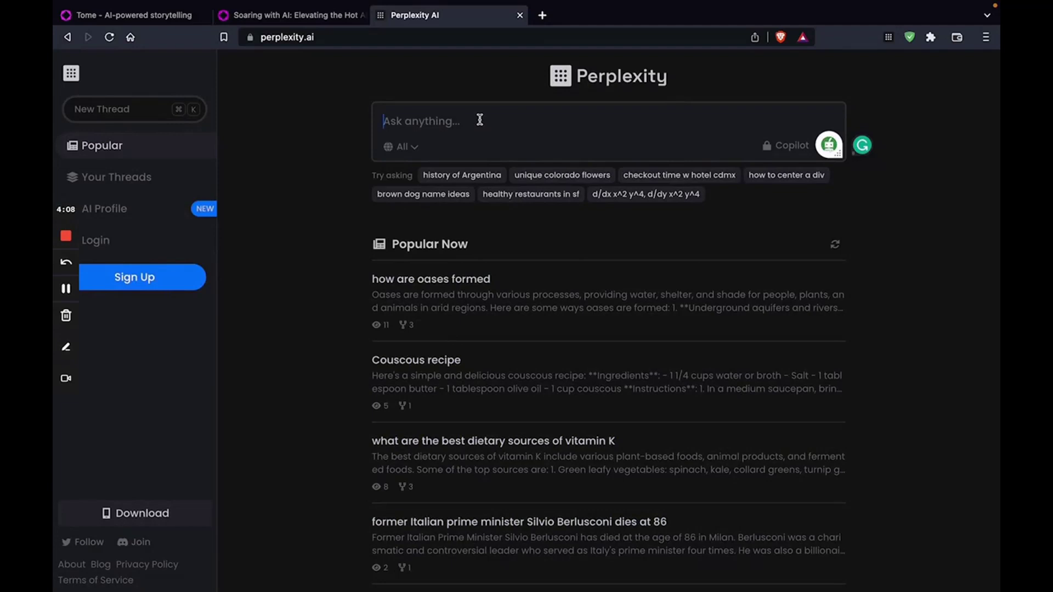
# Ask Perplexity 'protein consumption in america 2021 statistics', correcting 2023 to 2021.
pyautogui.write('protein consumption in america ')
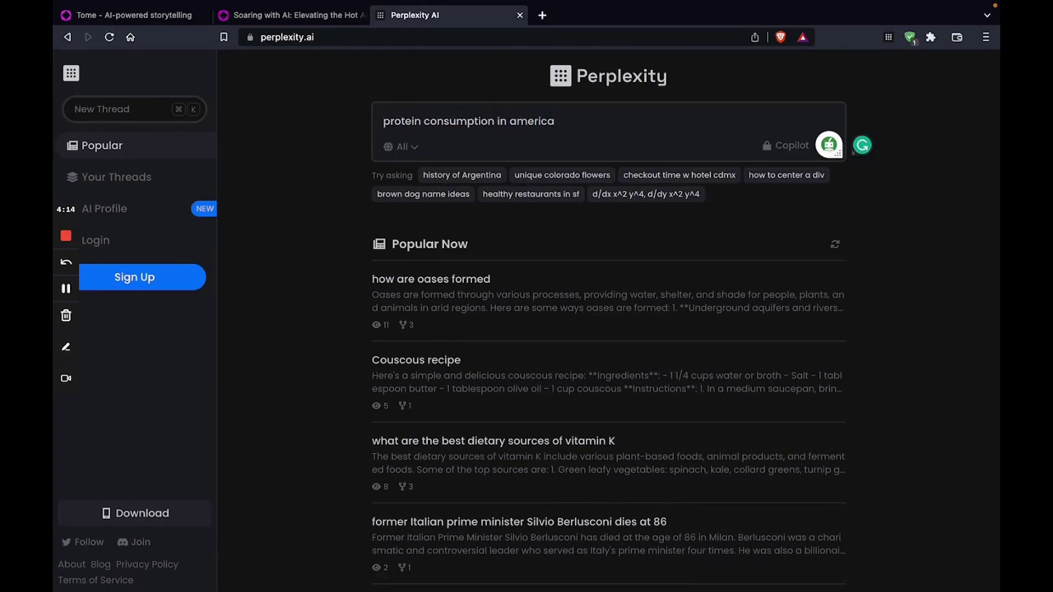
pyautogui.write('2023 ')
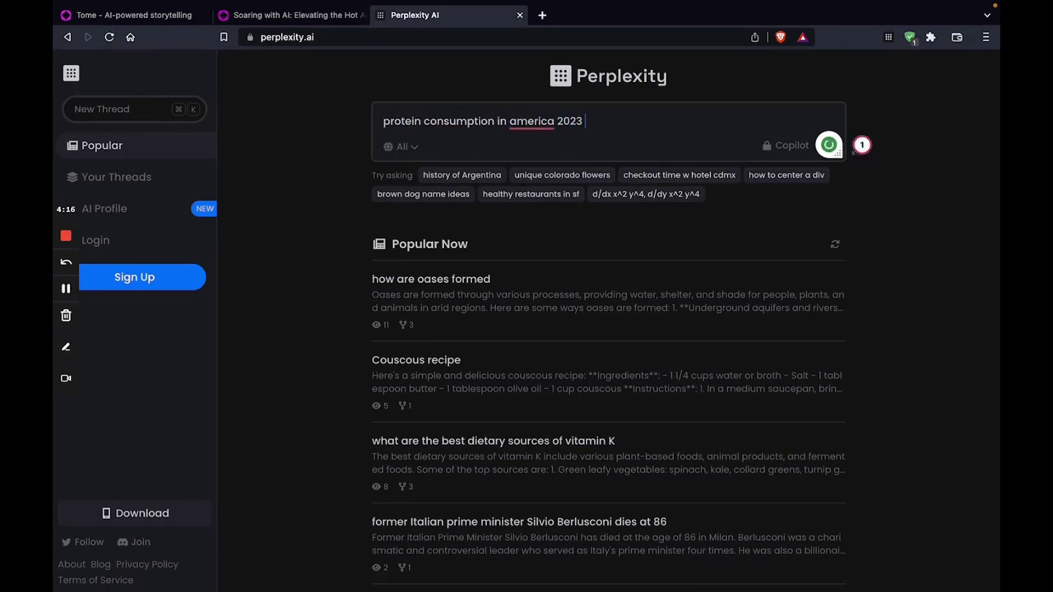
pyautogui.write('statistics')
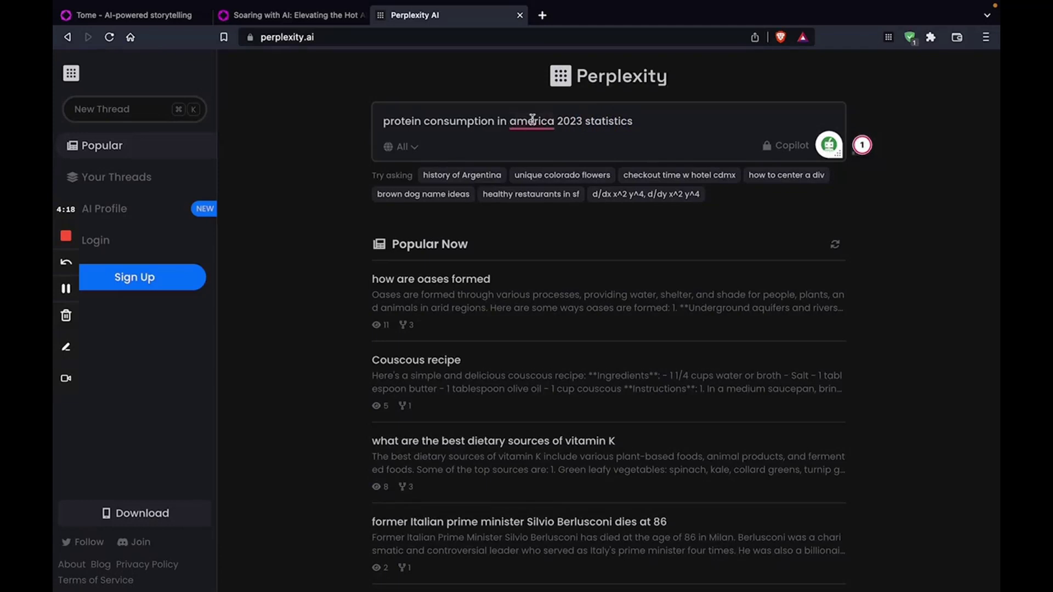
pyautogui.click(580, 120)
pyautogui.press('BackSpace')
pyautogui.write('1')
pyautogui.press('Return')
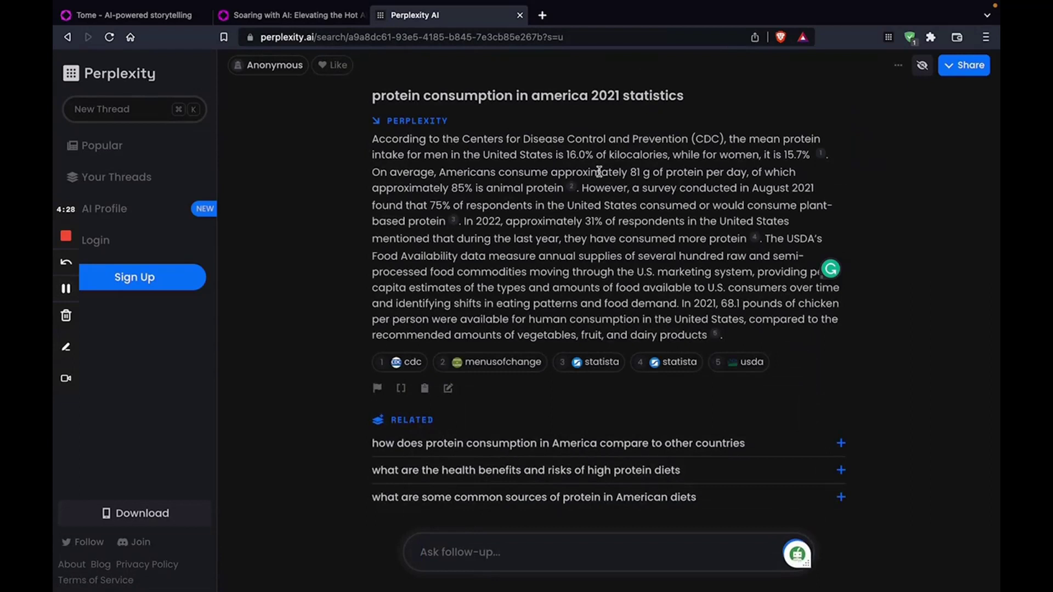
# Ask the related question comparing America's protein consumption to other countries and scroll its answer.
pyautogui.click(568, 443)
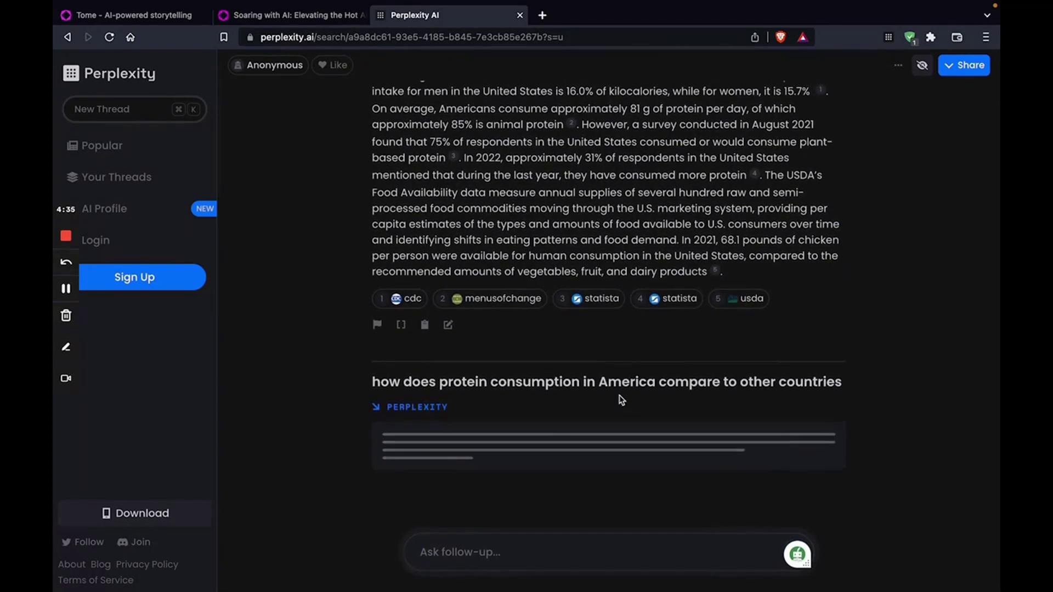
pyautogui.scroll(-3, 580, 282)
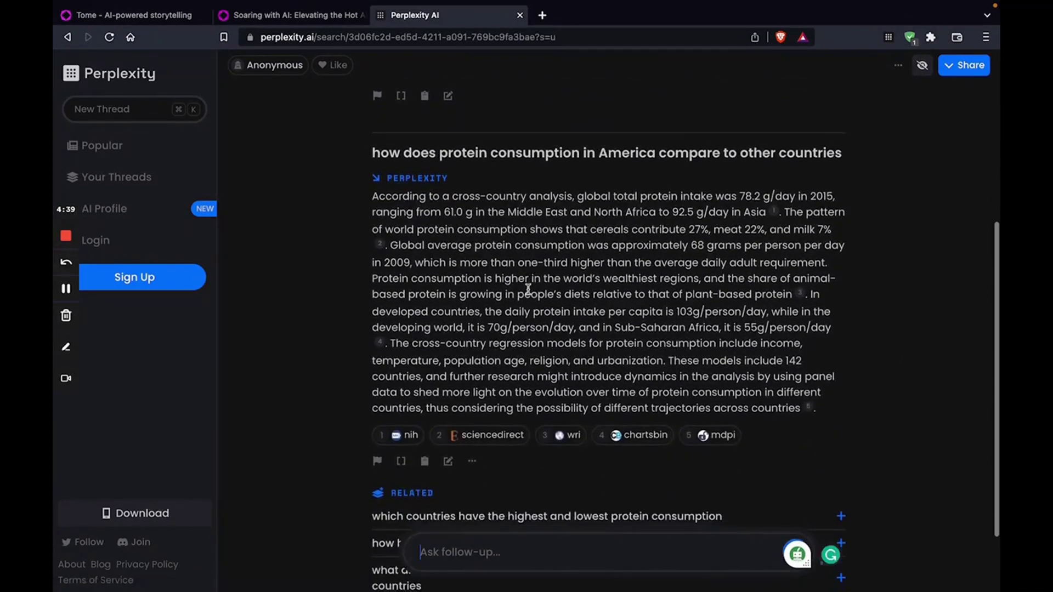
pyautogui.scroll(6, 592, 230)
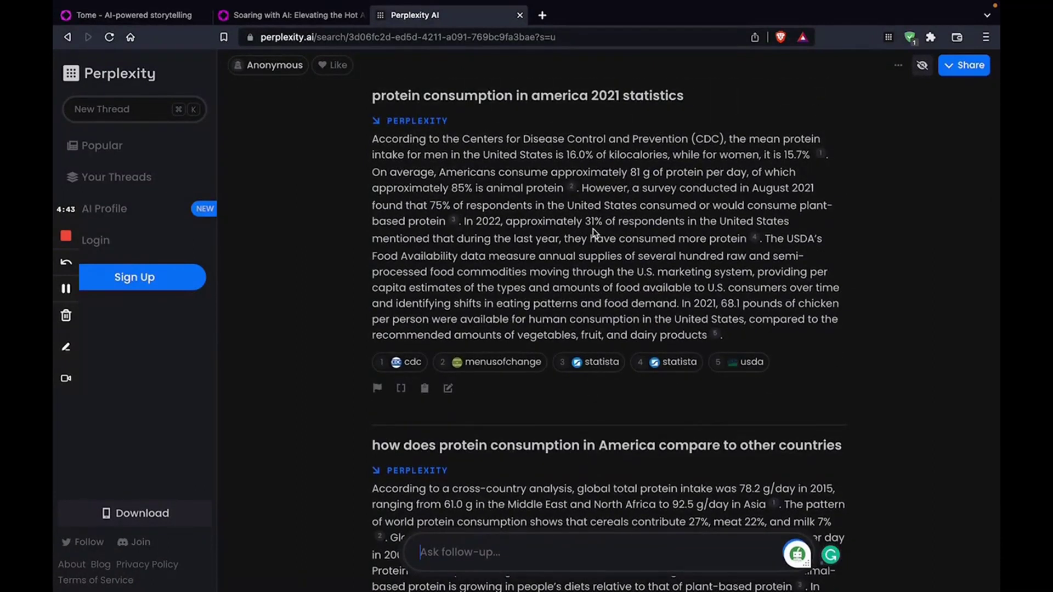
pyautogui.scroll(-1, 559, 219)
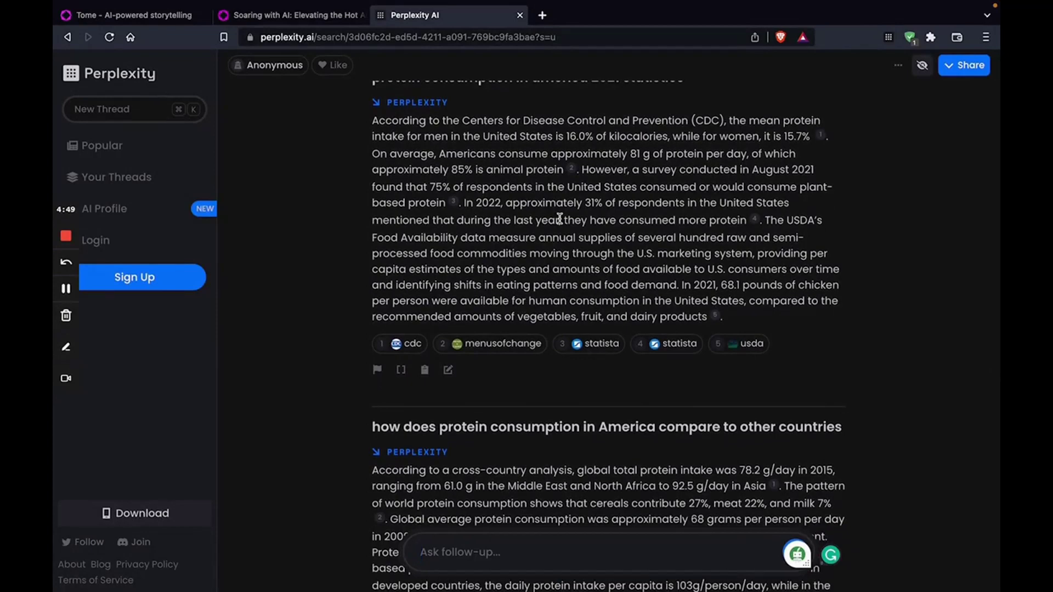
pyautogui.scroll(-6, 559, 218)
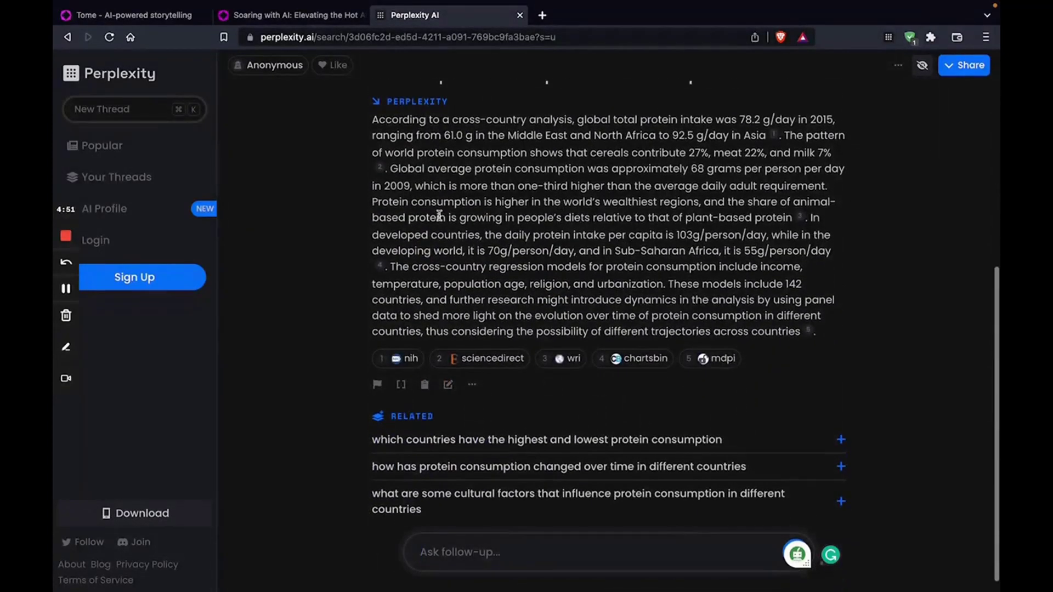